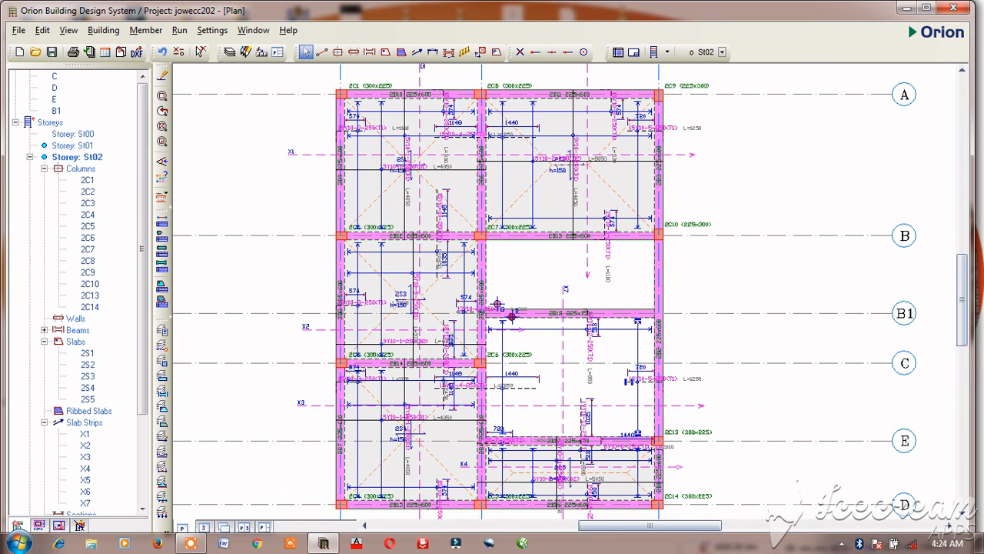
# Step: Delete the leftover slab reinforcement bars in the empty bay between axes B1 and E and axes 2 and 3
pyautogui.rightClick(635, 323)
pyautogui.click(676, 393)
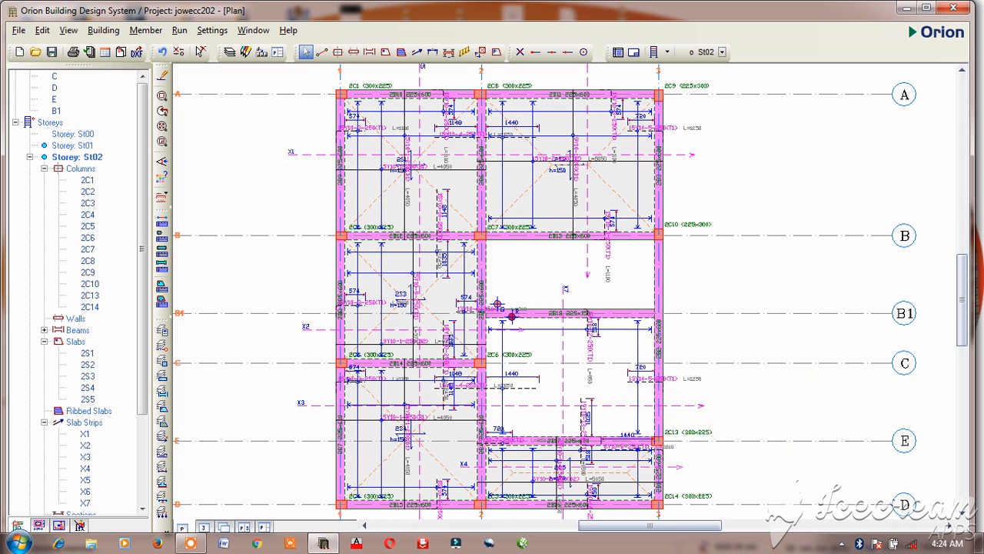
pyautogui.click(623, 327)
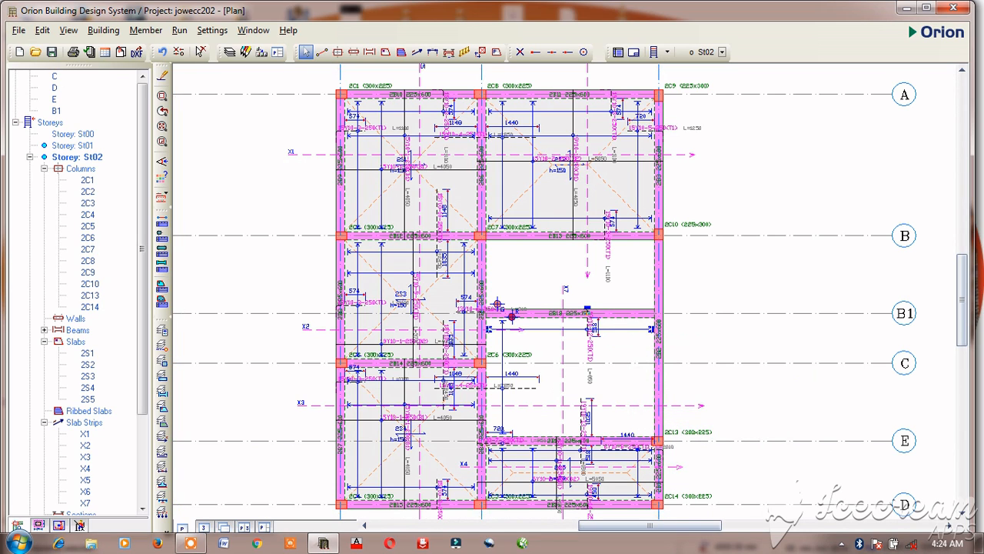
pyautogui.rightClick(632, 339)
pyautogui.click(667, 406)
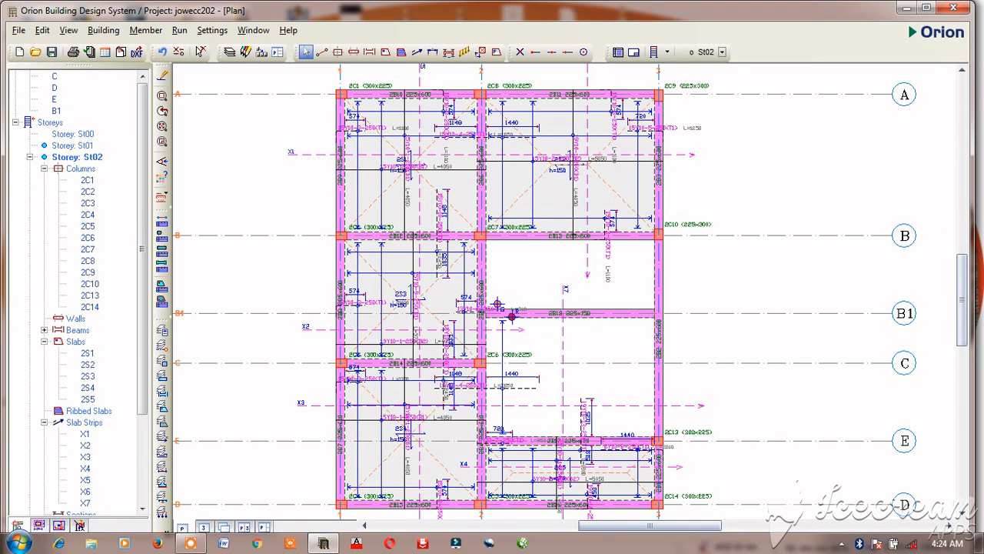
pyautogui.click(587, 416)
pyautogui.rightClick(651, 383)
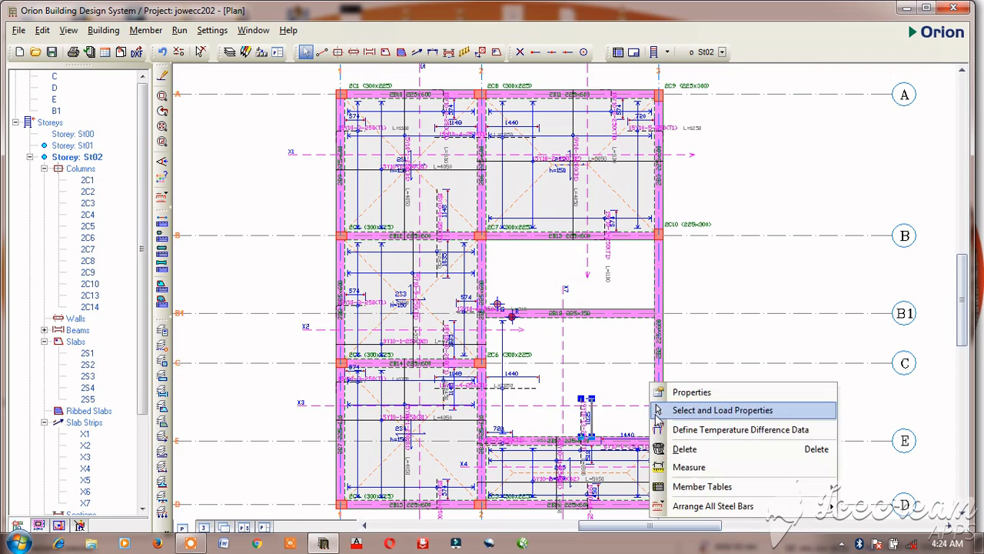
pyautogui.click(679, 448)
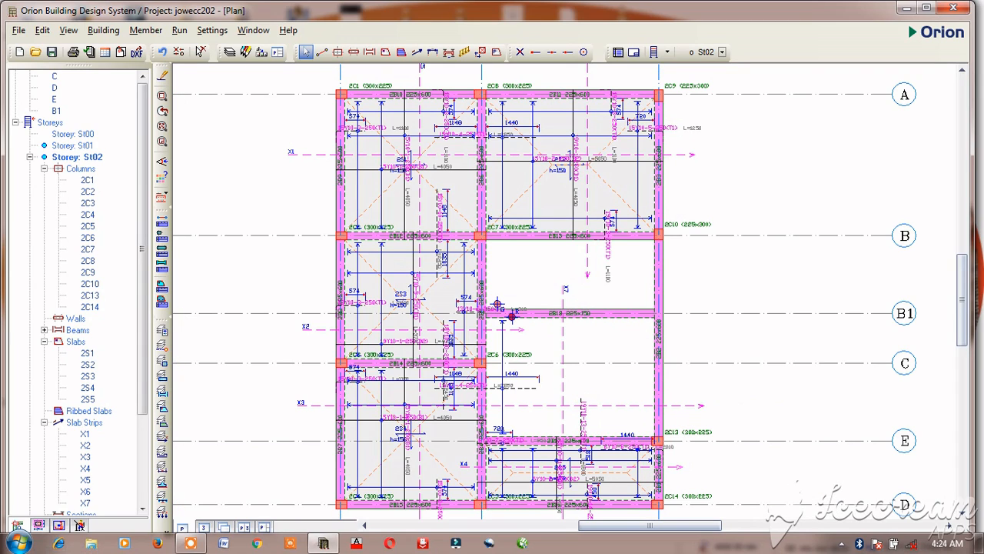
pyautogui.click(503, 372)
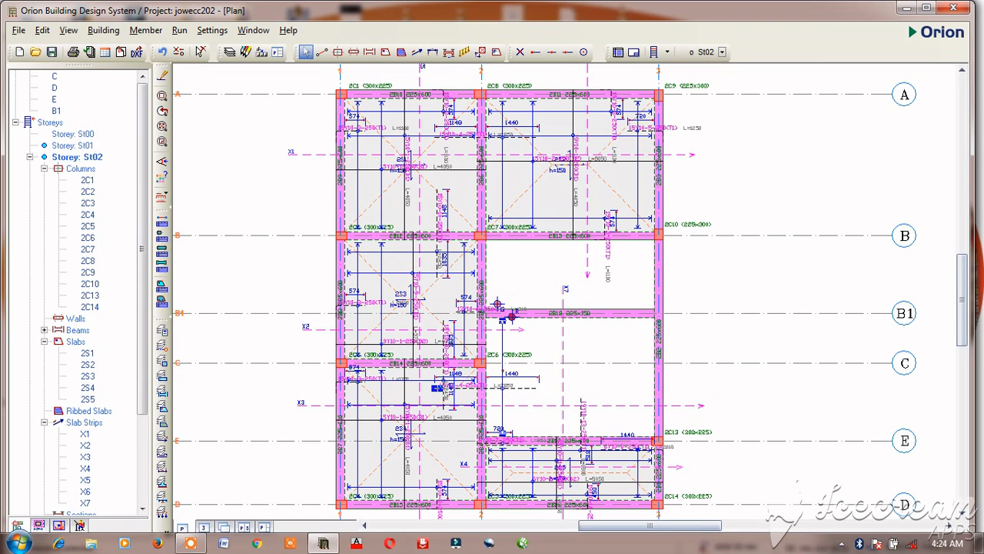
pyautogui.rightClick(505, 369)
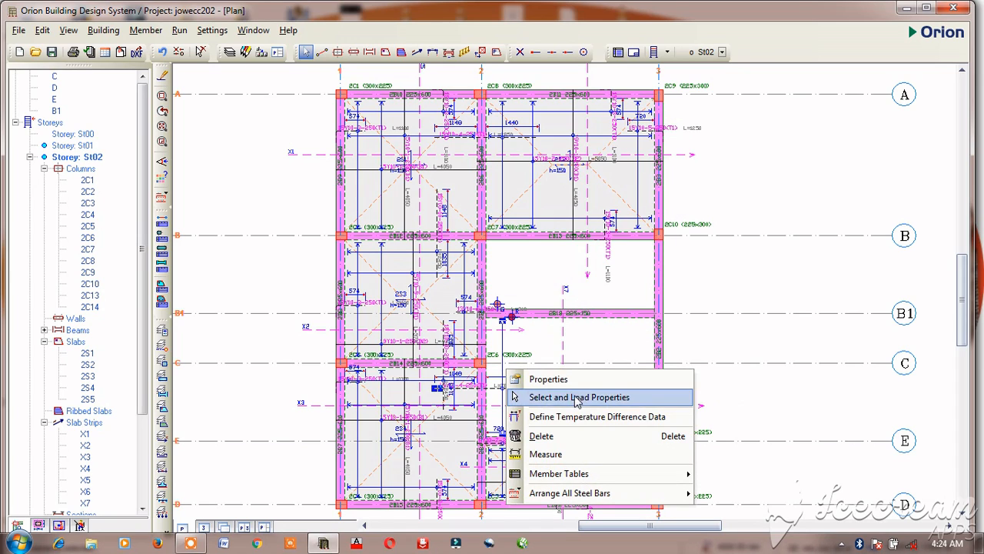
pyautogui.click(559, 436)
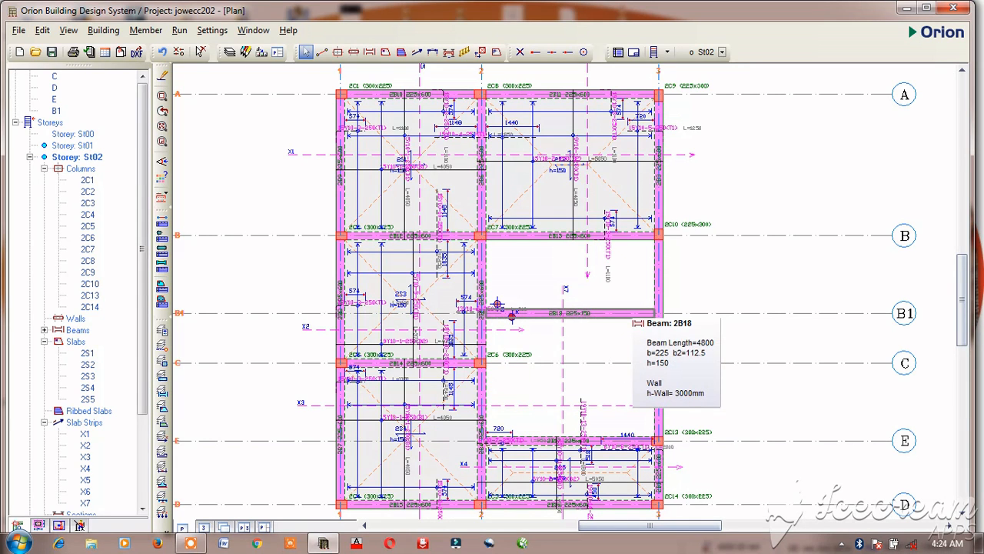
# Step: Set the width b of beam 2B18 on axis B1 to 600 mm and save the change
pyautogui.click(512, 314)
pyautogui.rightClick(643, 312)
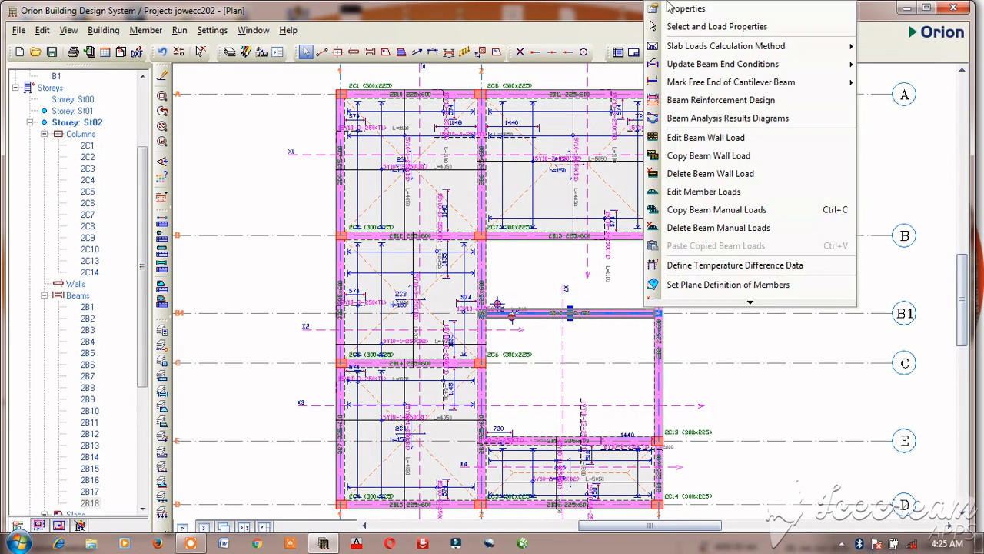
pyautogui.click(694, 10)
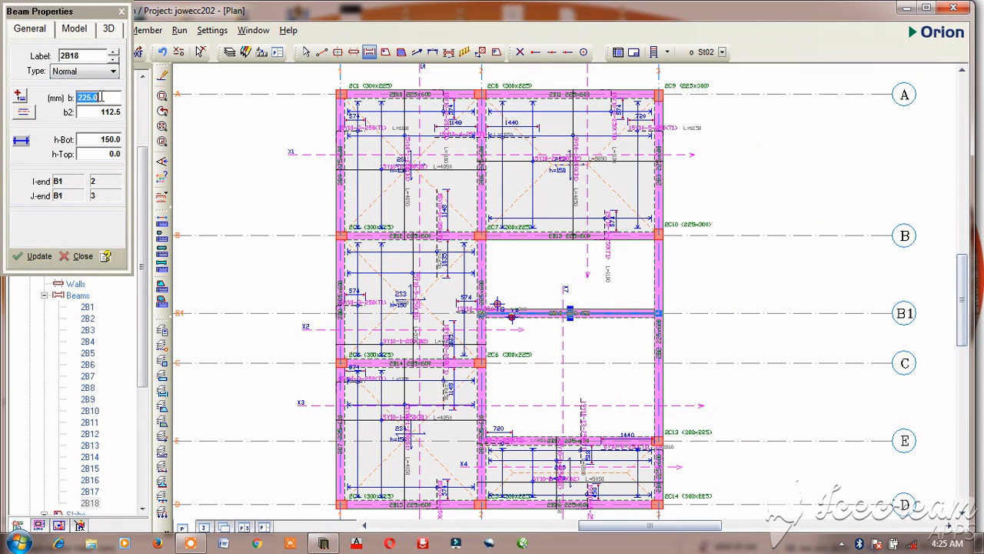
pyautogui.write('600')
pyautogui.click(39, 256)
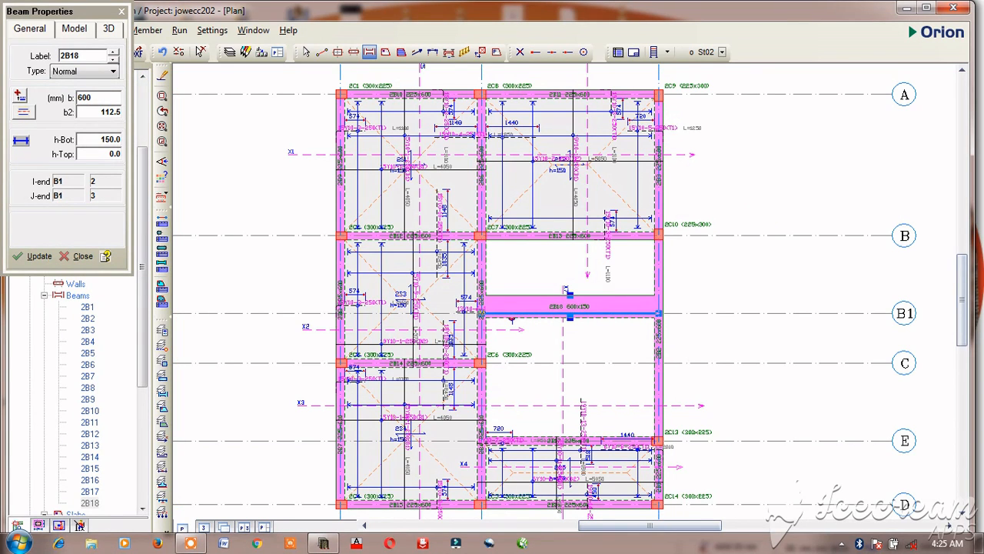
pyautogui.click(566, 291)
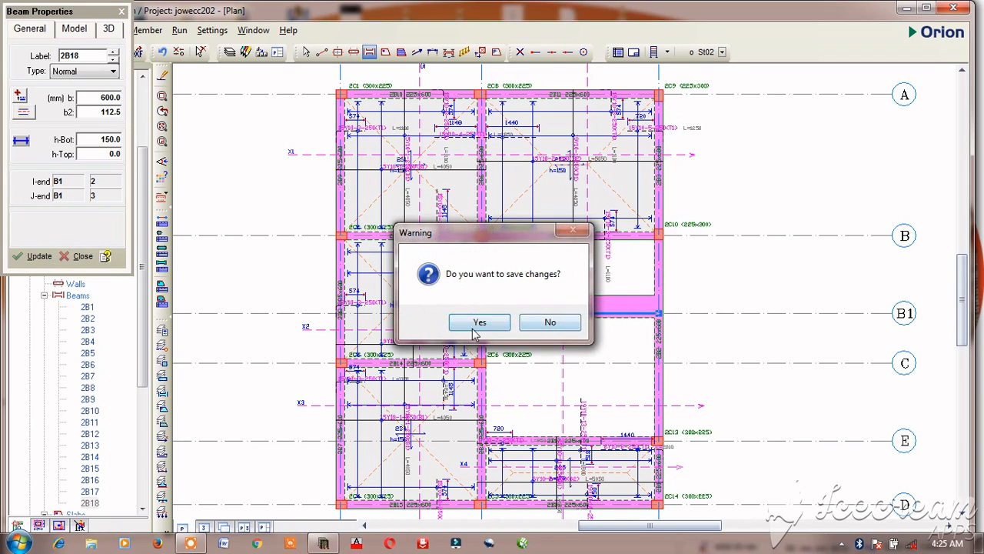
pyautogui.click(479, 321)
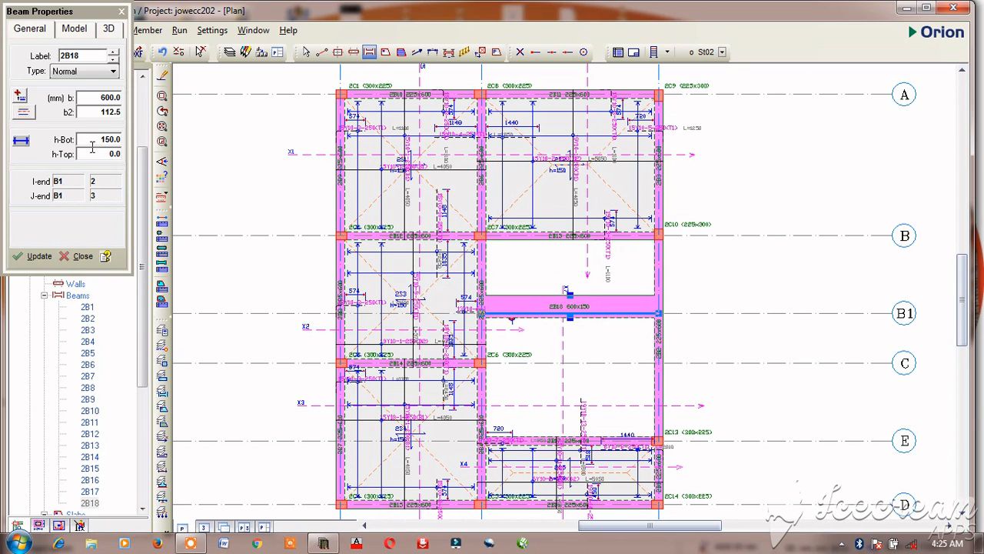
# Step: Set the b2 offset of beam 2B18 to 487.5 mm, update the beam and close its properties
pyautogui.doubleClick(112, 111)
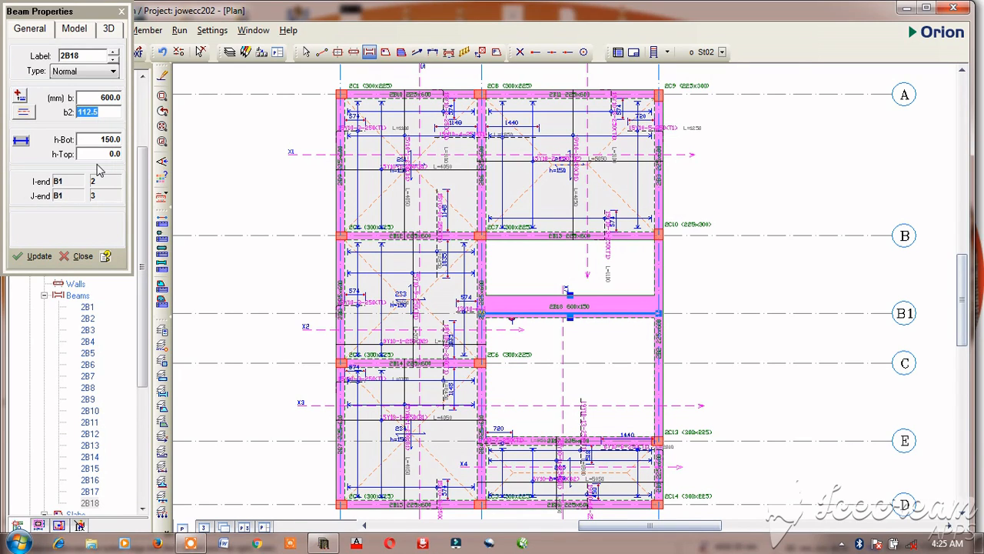
pyautogui.write('487.5')
pyautogui.click(36, 258)
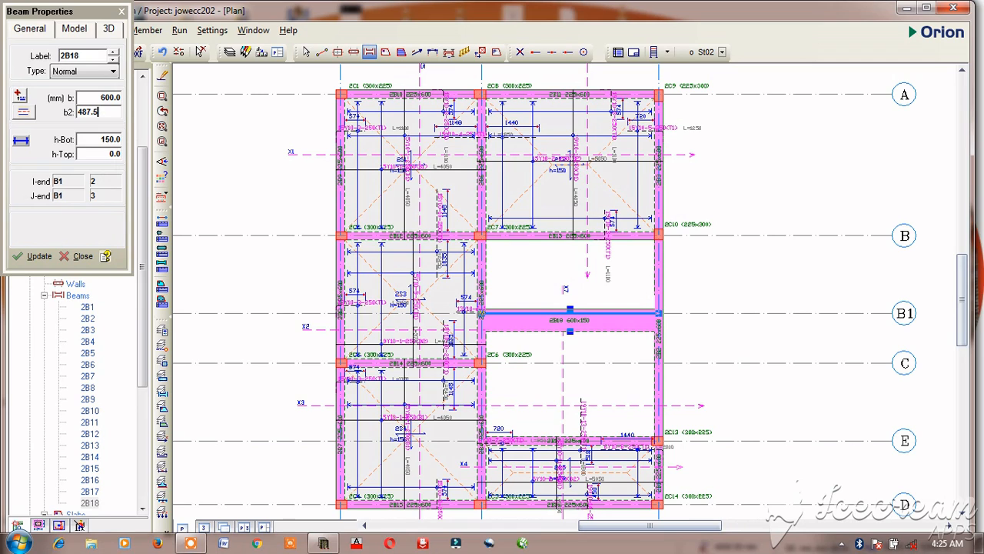
pyautogui.press('Escape')
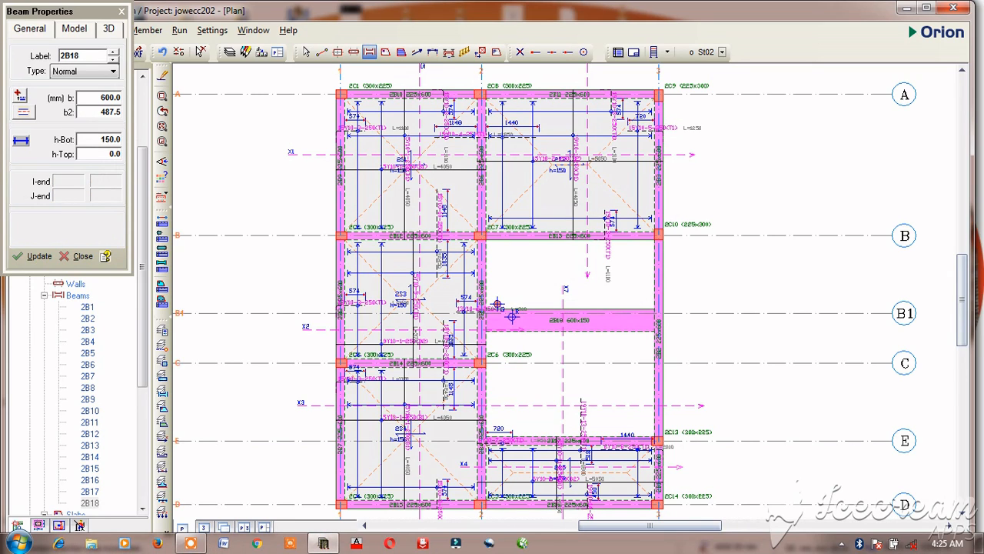
pyautogui.press('Escape')
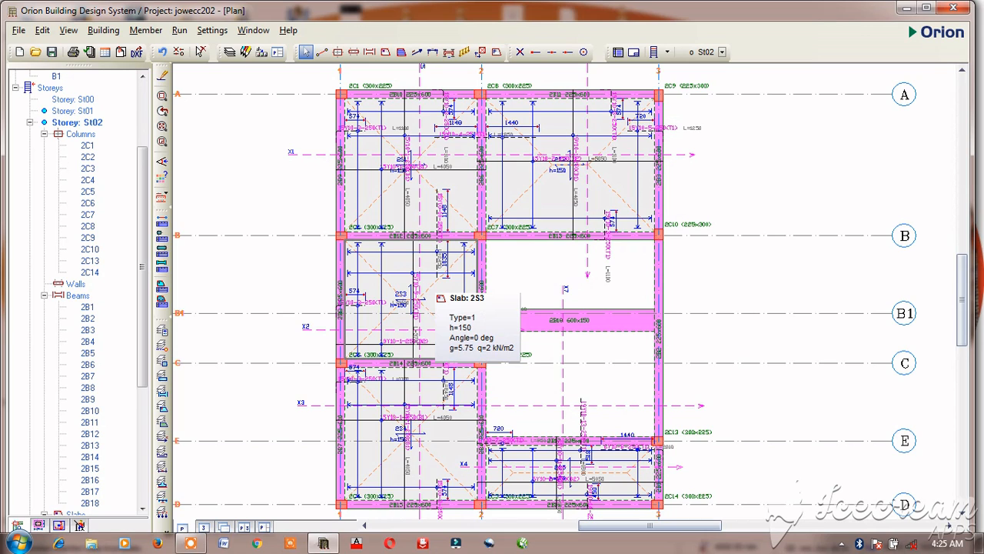
# Step: Using slab 2S3's properties, insert a 150 mm thick slab with 25 mm cover between axes B1 and E and axes 2 and 3
pyautogui.click(432, 291)
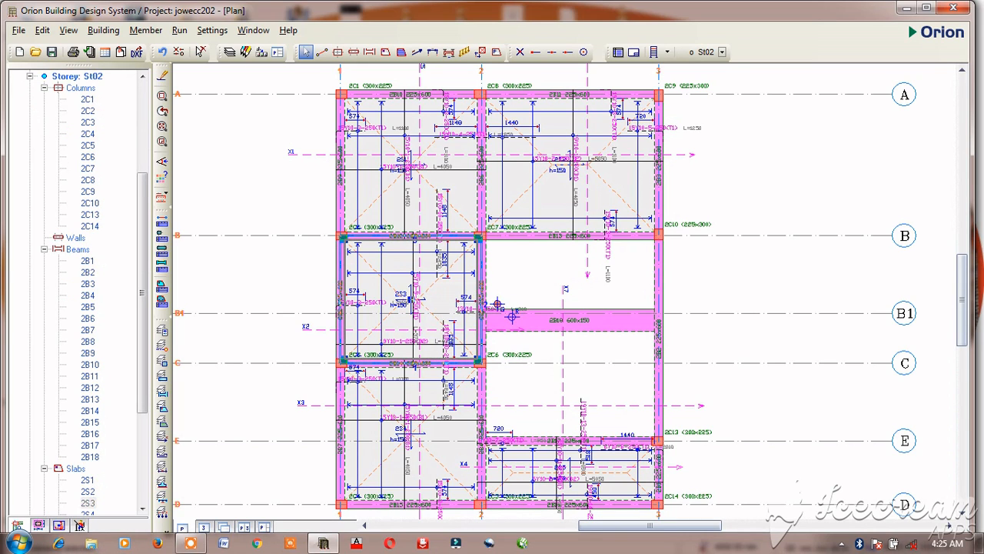
pyautogui.rightClick(435, 284)
pyautogui.click(473, 298)
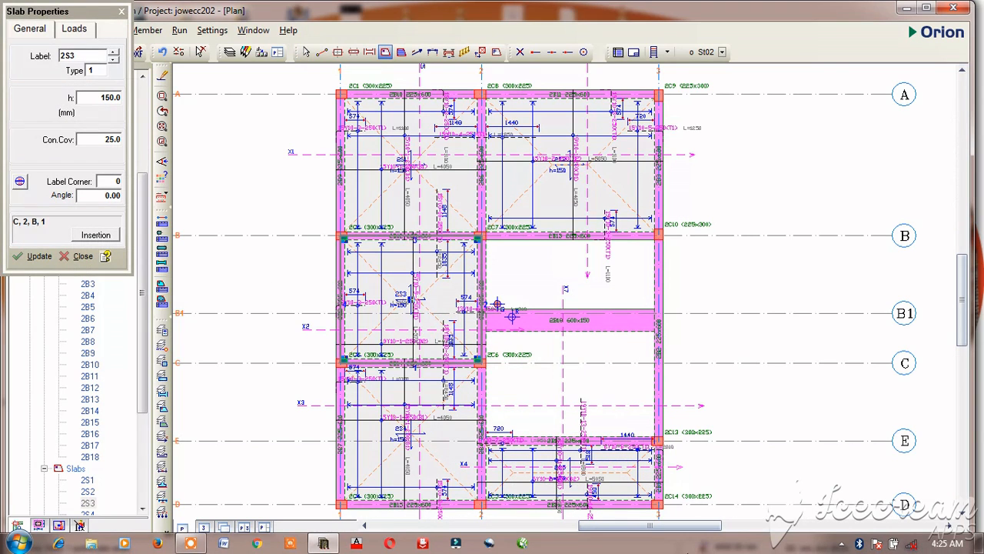
pyautogui.click(512, 316)
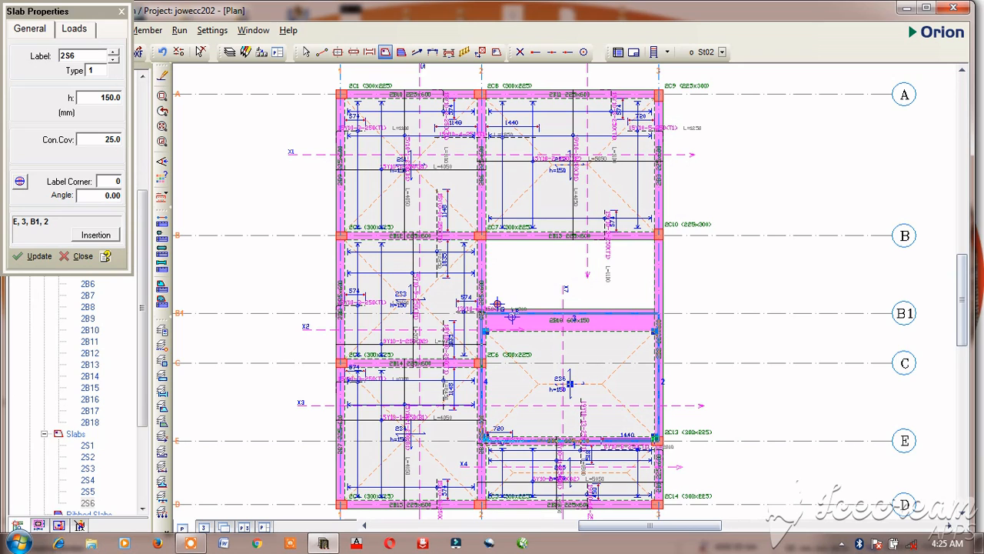
pyautogui.scroll(-2, 511, 316)
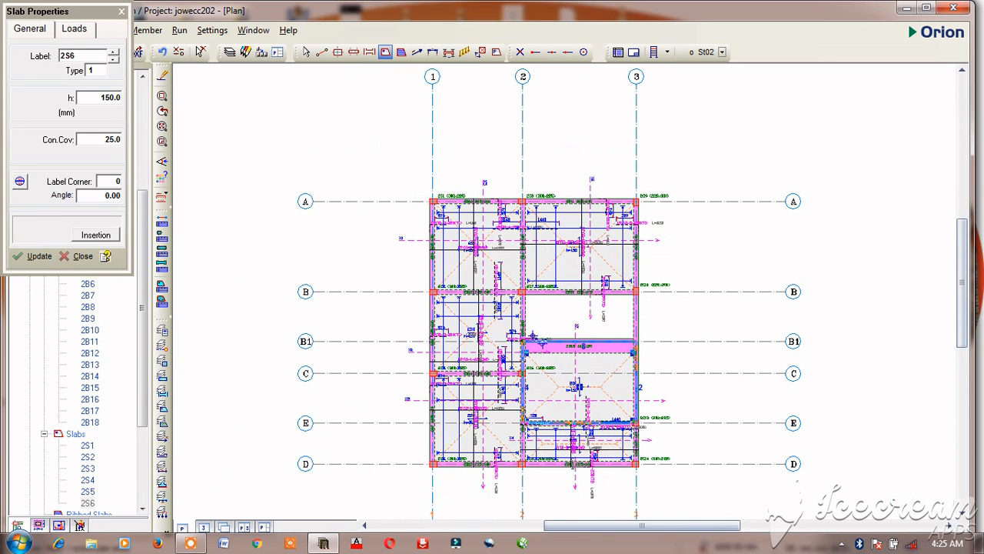
pyautogui.click(121, 12)
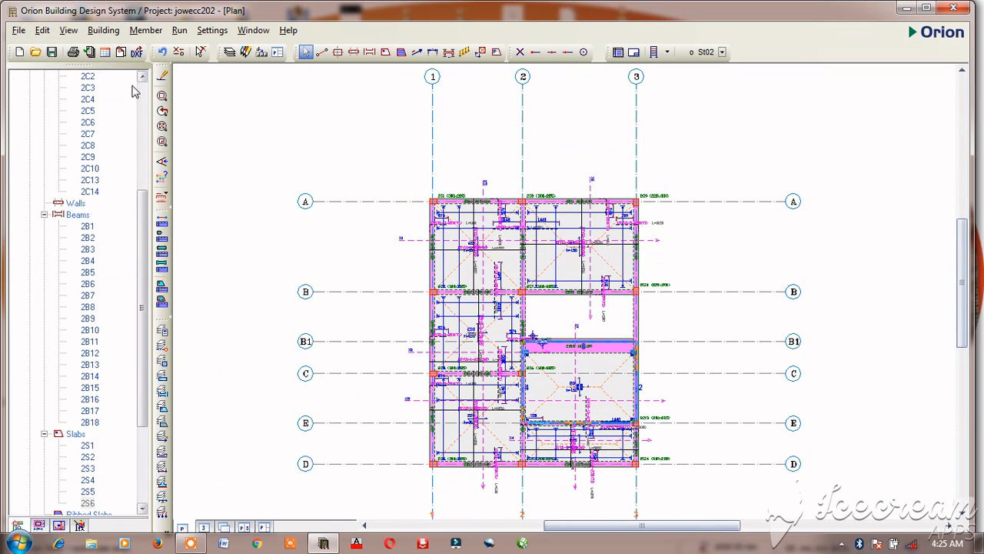
# Step: Switch the plan to storey St01
pyautogui.moveTo(142, 78); pyautogui.dragTo(142, 78)
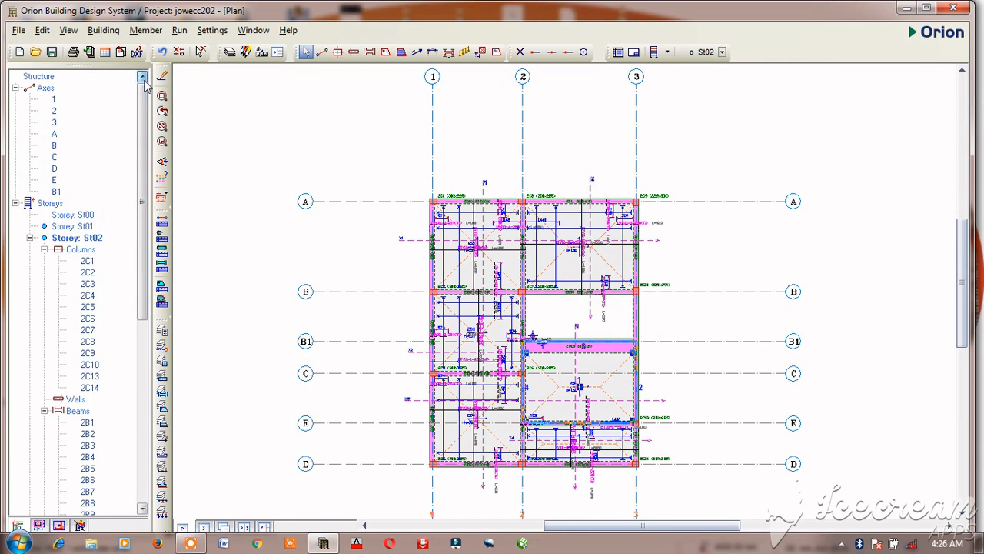
pyautogui.scroll(-1, 70, 243)
pyautogui.scroll(-1, 70, 248)
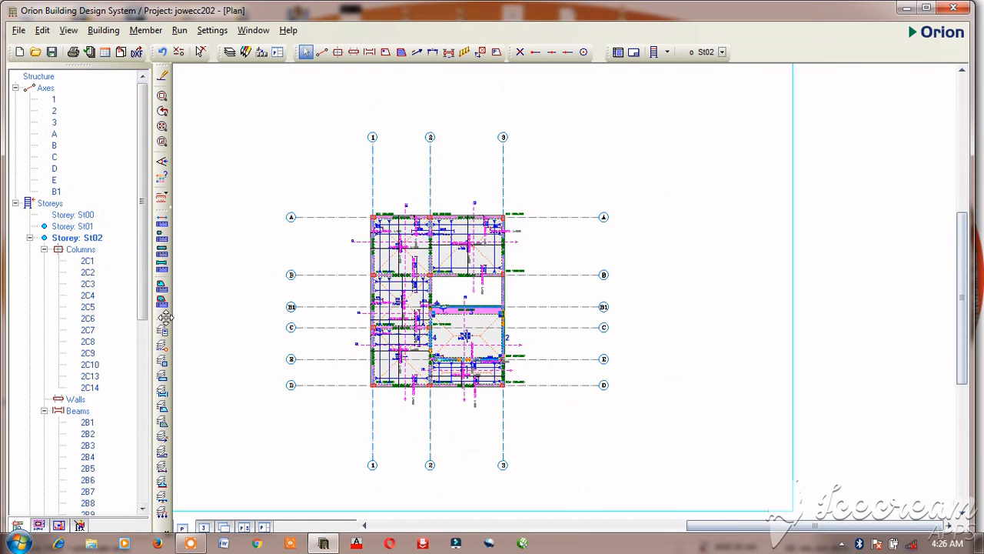
pyautogui.click(142, 509)
pyautogui.moveTo(142, 509); pyautogui.dragTo(142, 509)
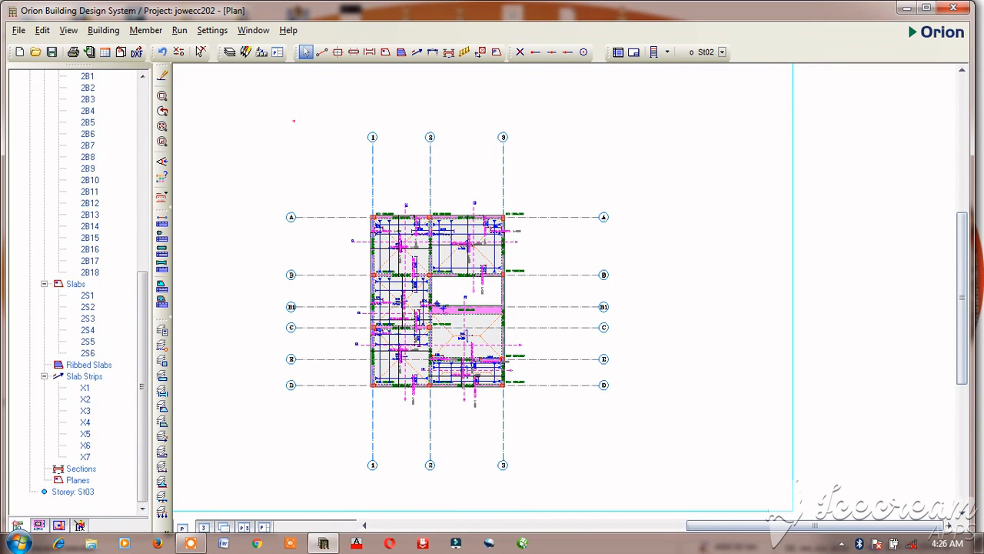
pyautogui.click(142, 77)
pyautogui.scroll(7, 140, 79)
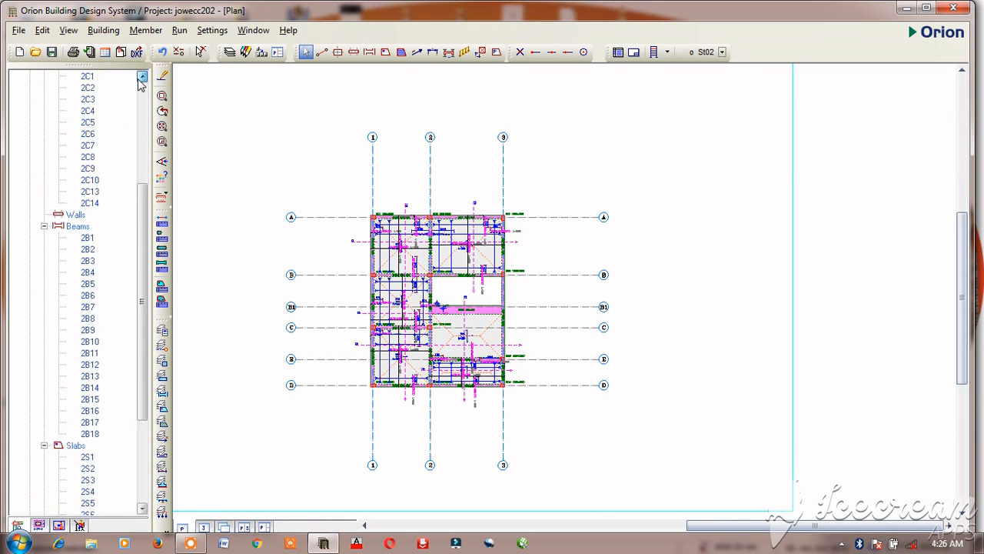
pyautogui.scroll(3, 139, 79)
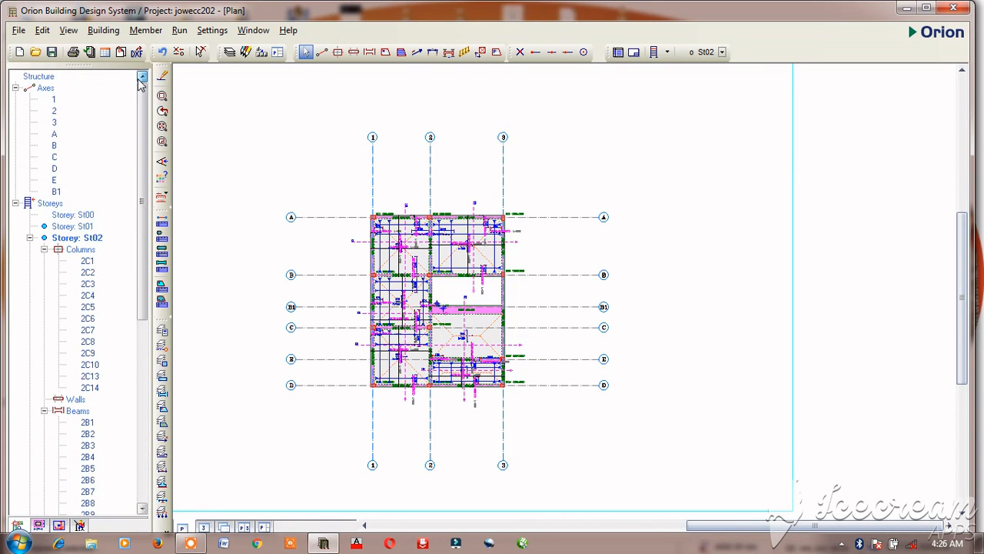
pyautogui.doubleClick(65, 226)
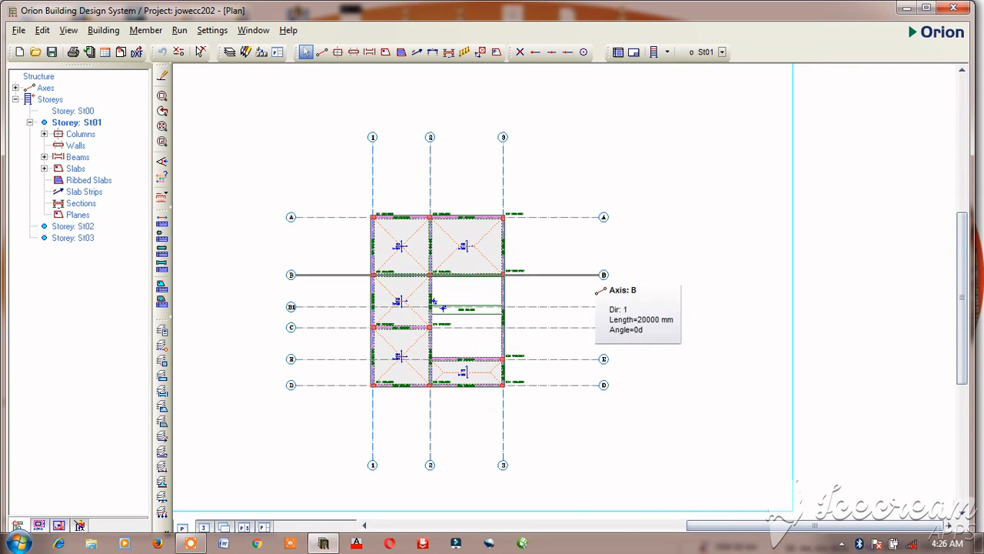
# Step: Using slab 1S3's properties, insert a 150 mm thick slab in St01 between axes B1 and E and axes 2 and 3
pyautogui.scroll(5, 538, 289)
pyautogui.scroll(-3, 530, 269)
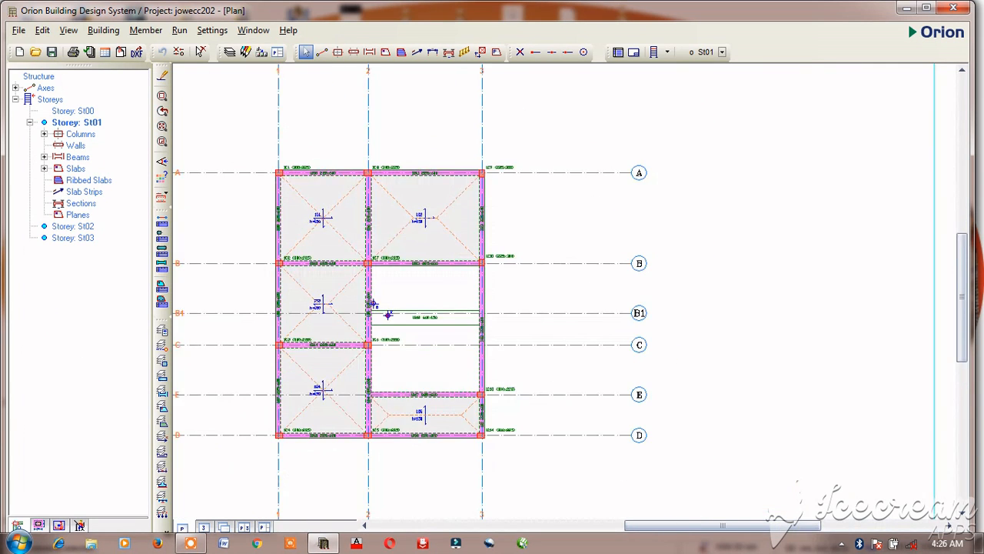
pyautogui.scroll(4, 346, 350)
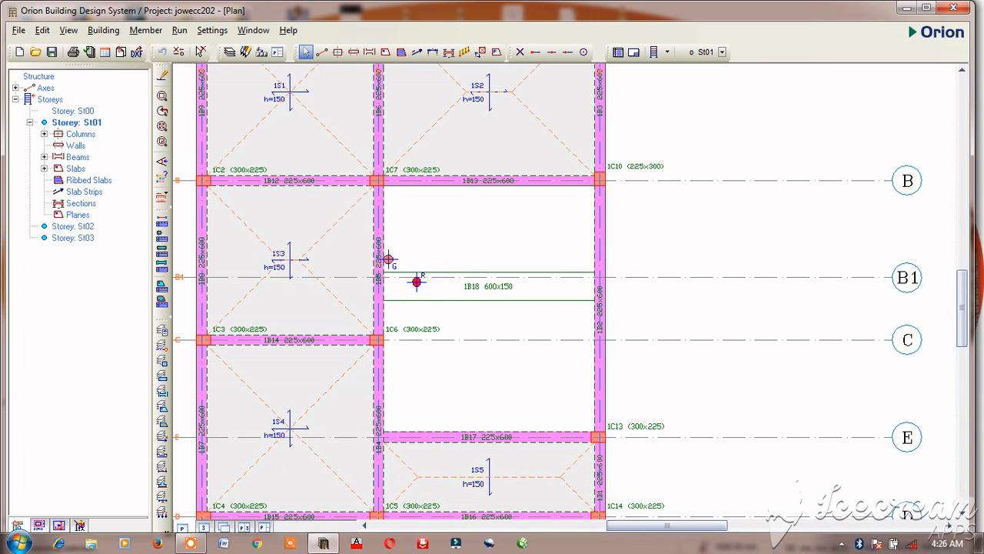
pyautogui.rightClick(421, 187)
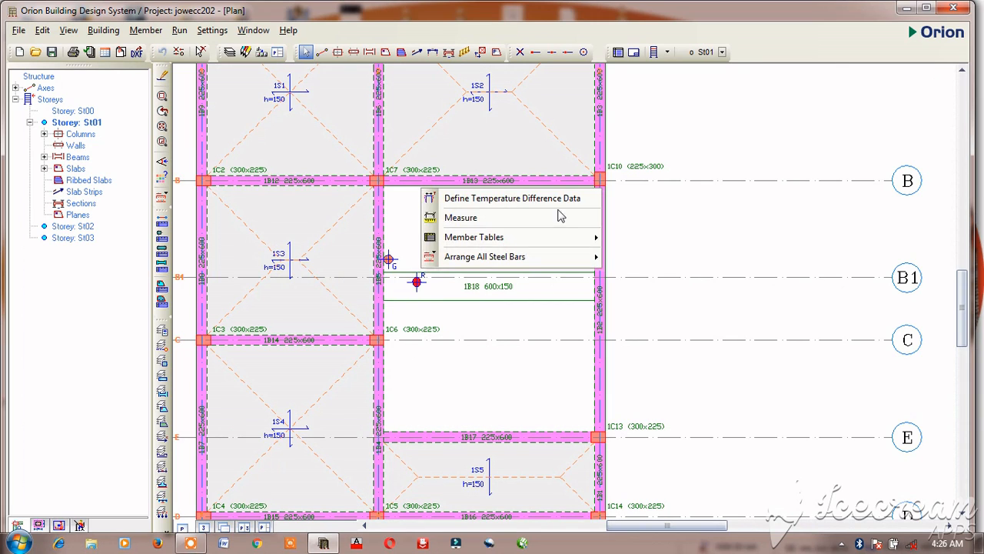
pyautogui.click(324, 238)
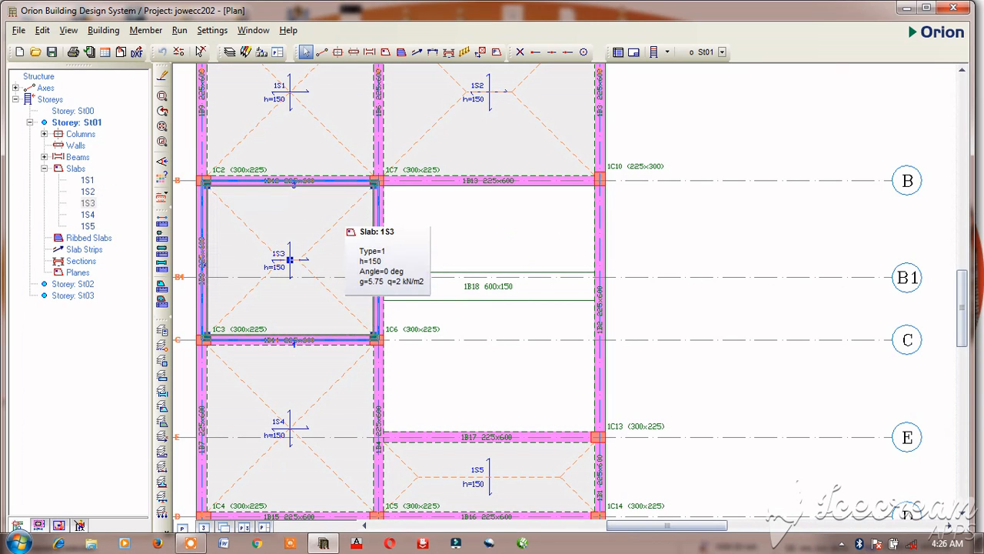
pyautogui.rightClick(343, 221)
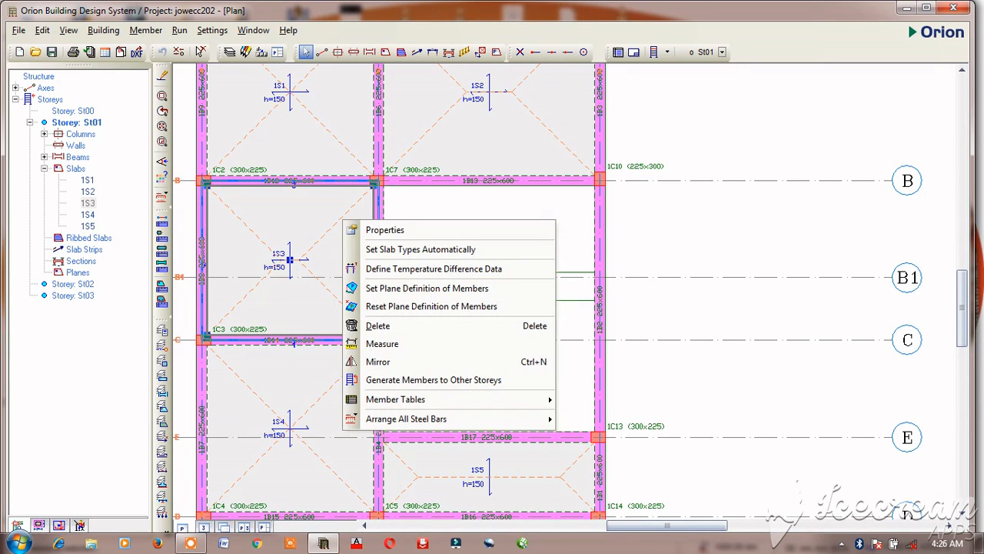
pyautogui.click(414, 232)
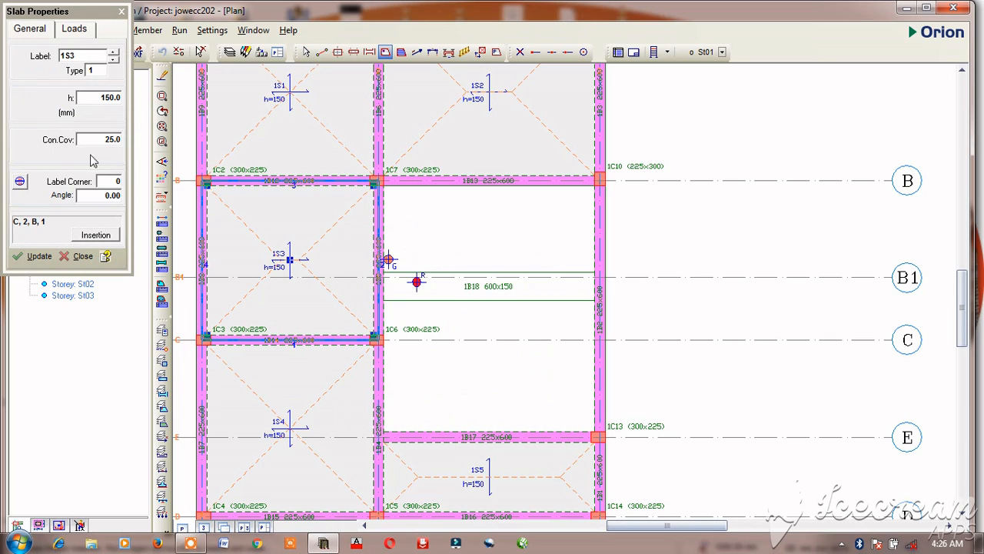
pyautogui.click(416, 282)
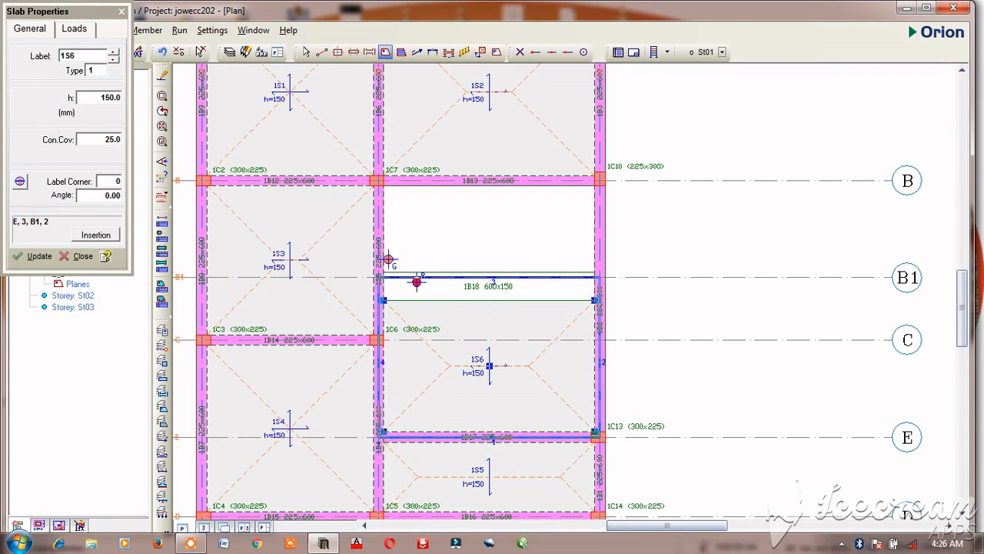
# Step: Close the slab properties, switch the plan to storey St02 and delete the wall load on beam 2B18
pyautogui.click(121, 12)
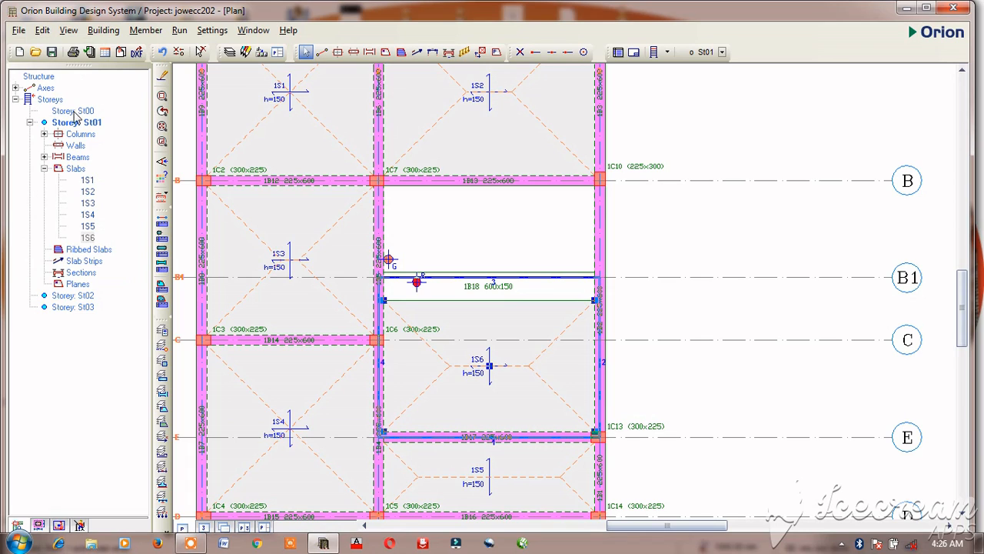
pyautogui.click(68, 298)
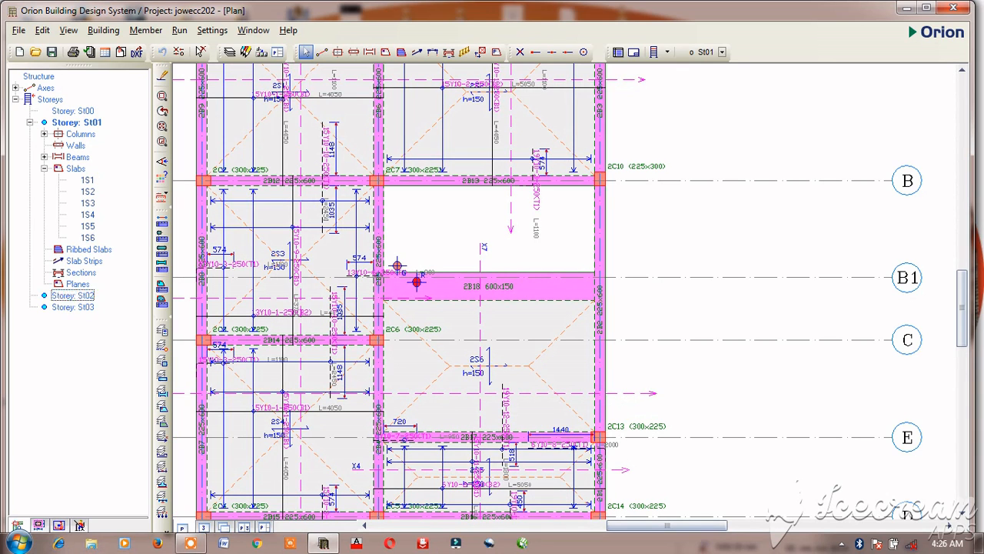
pyautogui.click(416, 281)
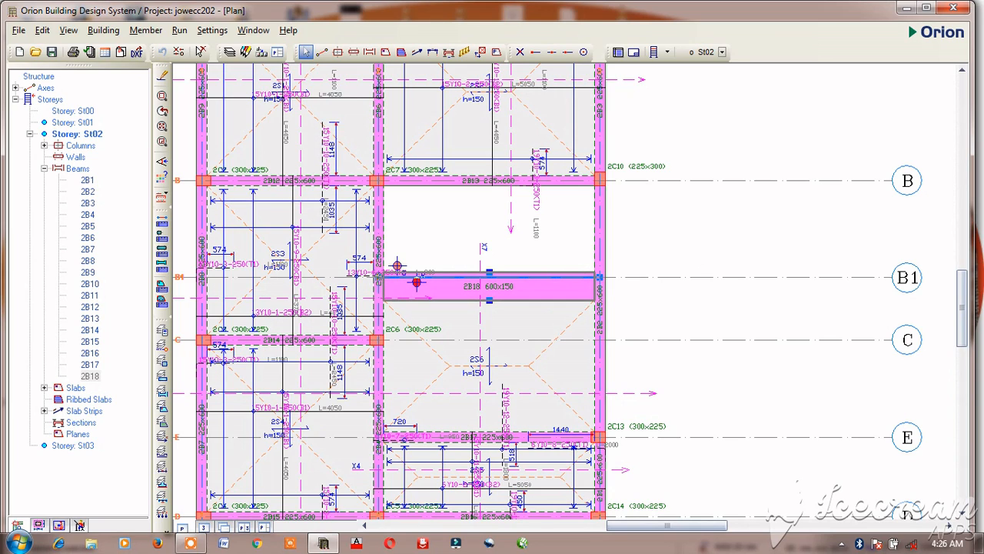
pyautogui.rightClick(557, 295)
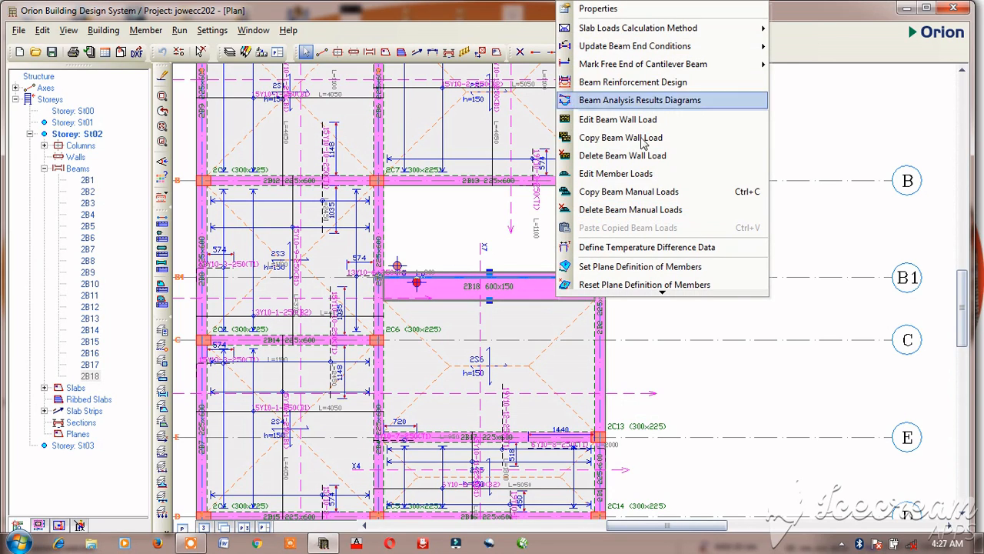
pyautogui.click(660, 156)
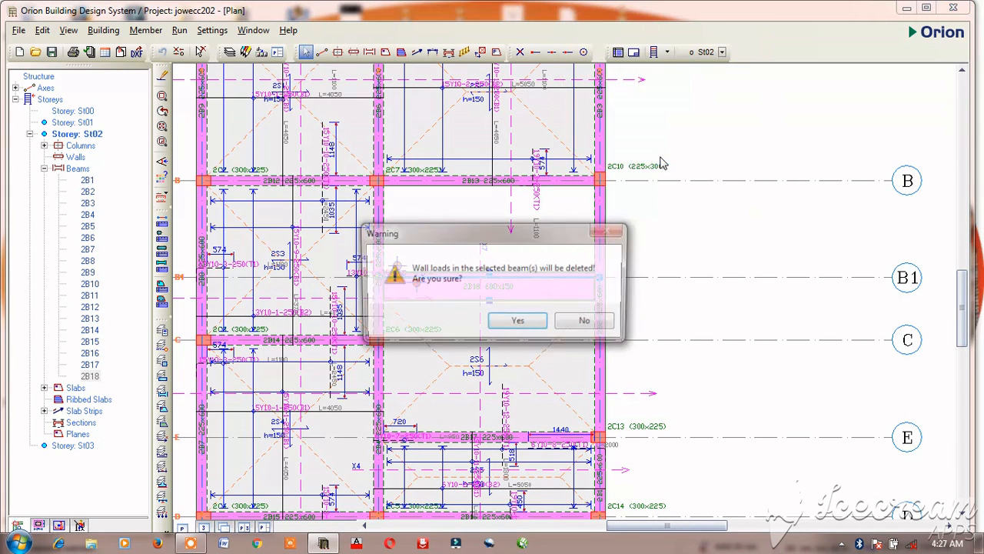
pyautogui.click(517, 320)
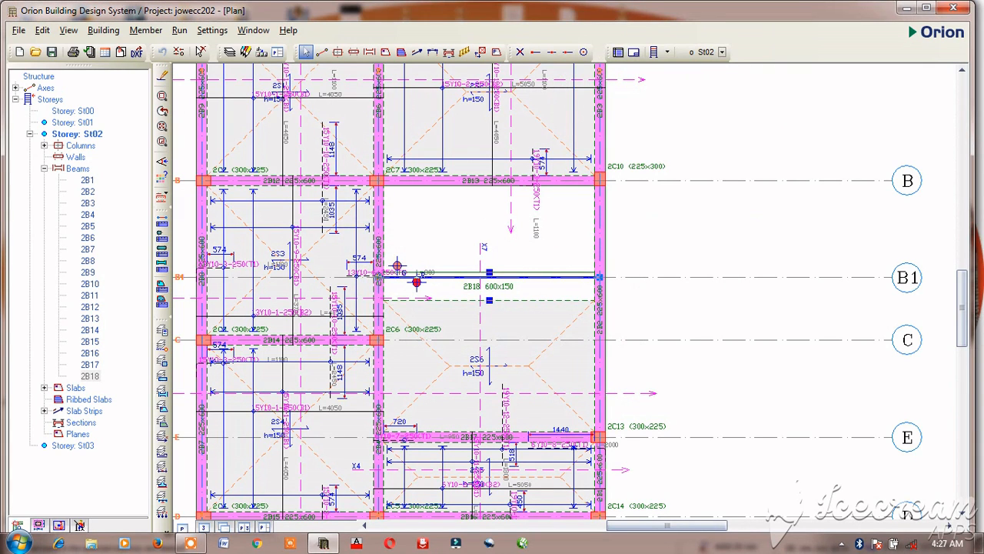
# Step: Add an analytical slab strip in St02 from the stair opening across beam 2B18 and slab 2S6 into 2S5, continuing into the slab only at its end
pyautogui.scroll(-2, 615, 290)
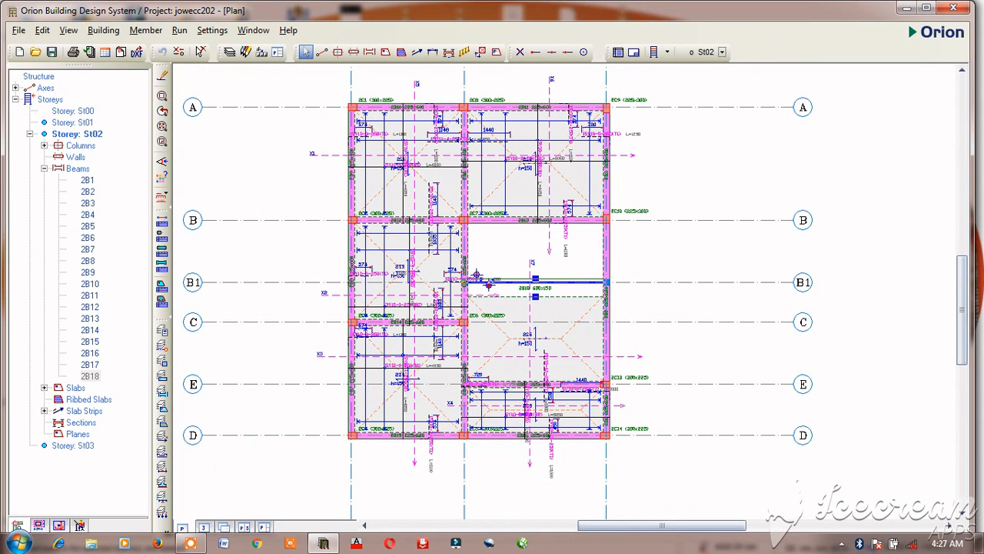
pyautogui.moveTo(539, 356); pyautogui.dragTo(559, 337, button='middle')
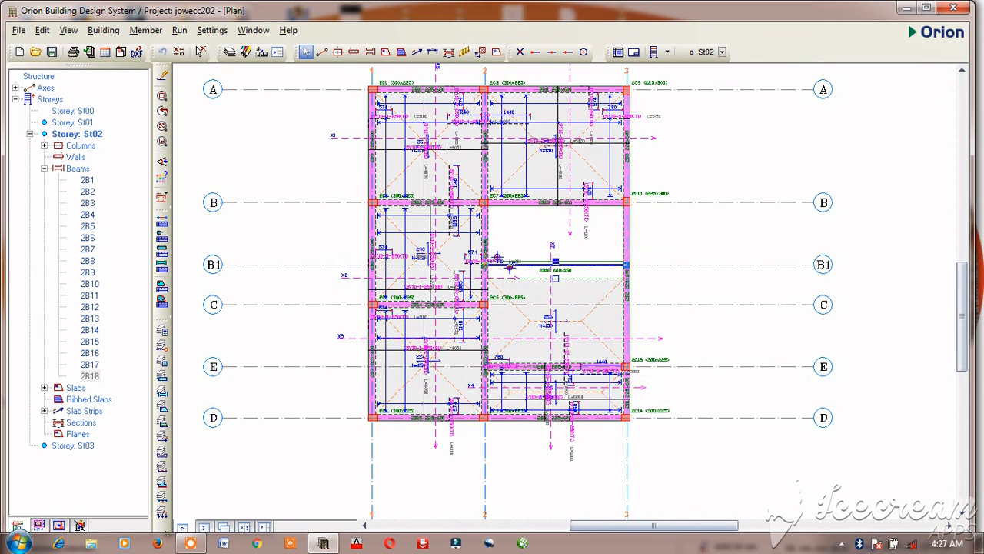
pyautogui.press('Escape')
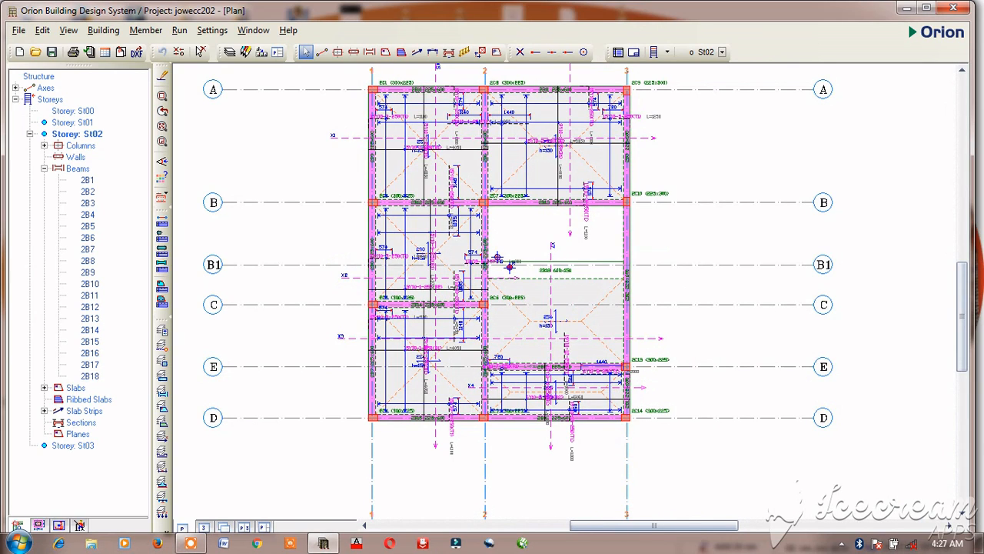
pyautogui.click(417, 51)
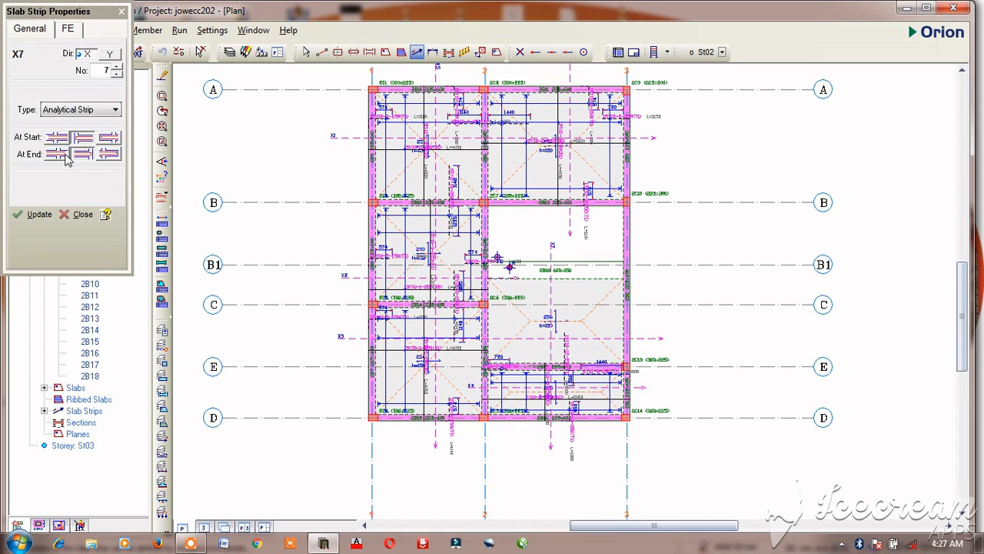
pyautogui.click(83, 138)
pyautogui.click(56, 154)
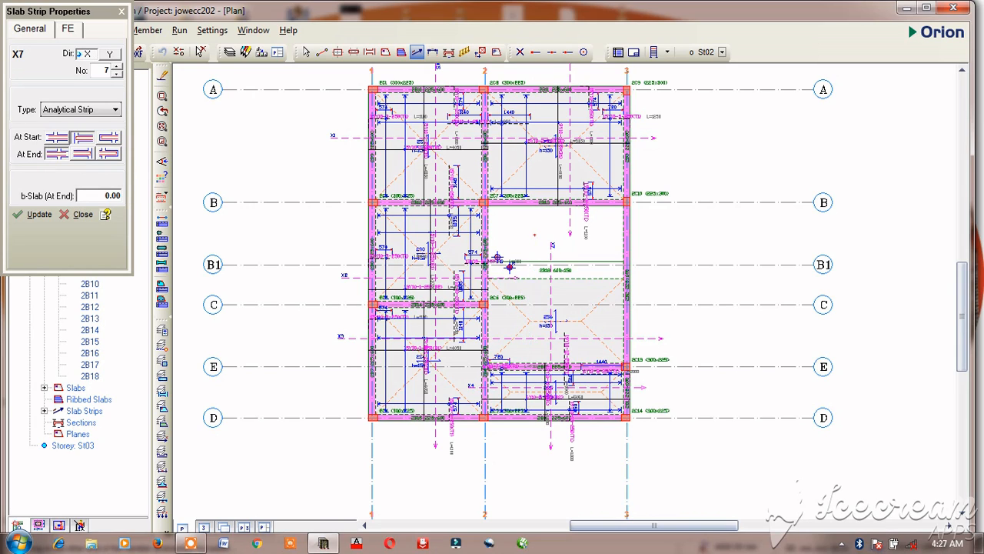
pyautogui.click(535, 234)
pyautogui.click(535, 383)
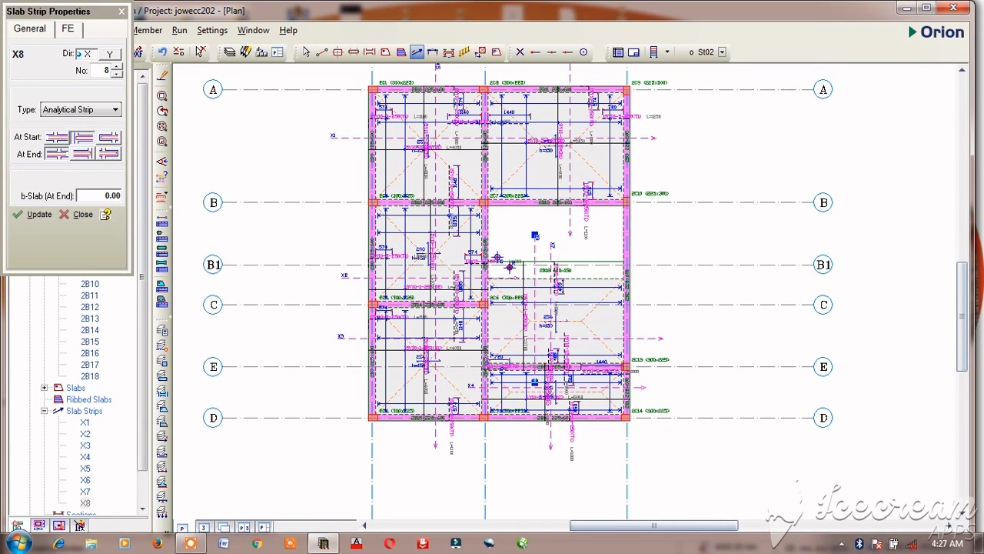
# Step: Add a second analytical strip across slab 2S6 between axes C and E, from slab 2S4 past axis 3, continuing into the slab only at its start
pyautogui.click(56, 140)
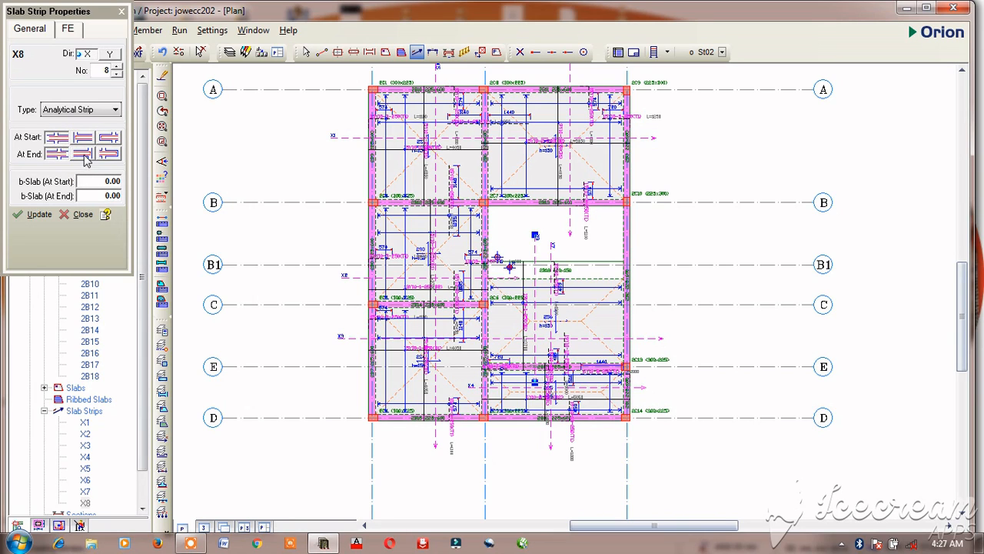
pyautogui.click(84, 155)
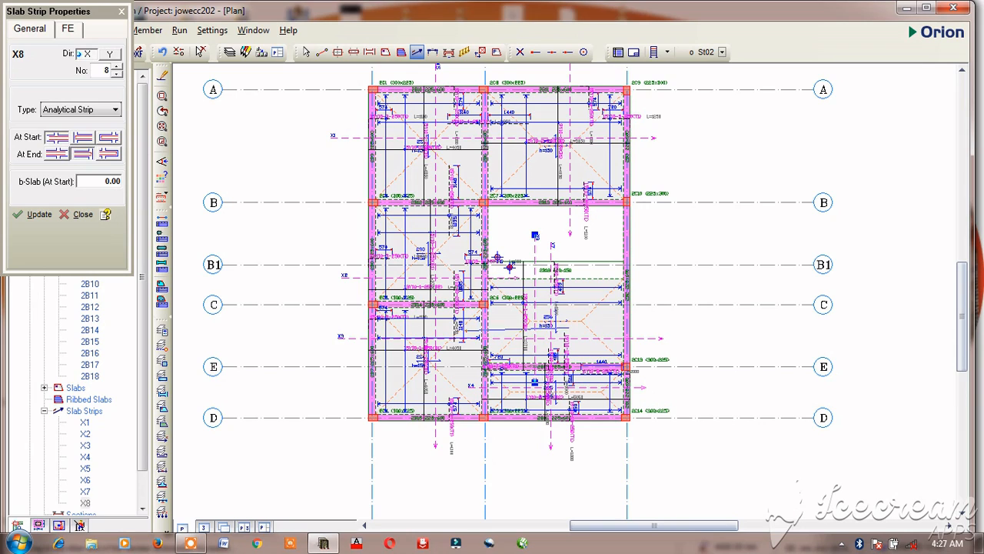
pyautogui.click(642, 331)
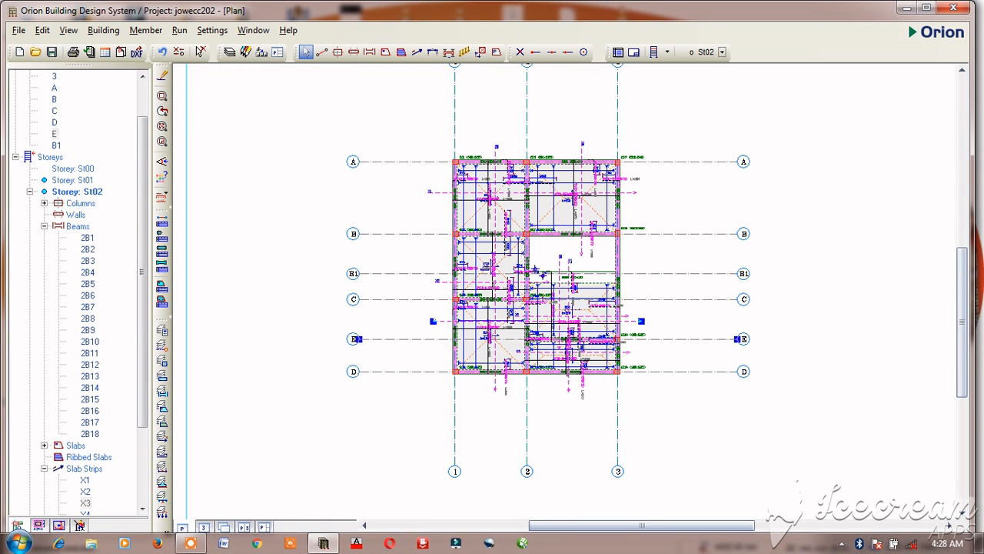
pyautogui.press('Escape')
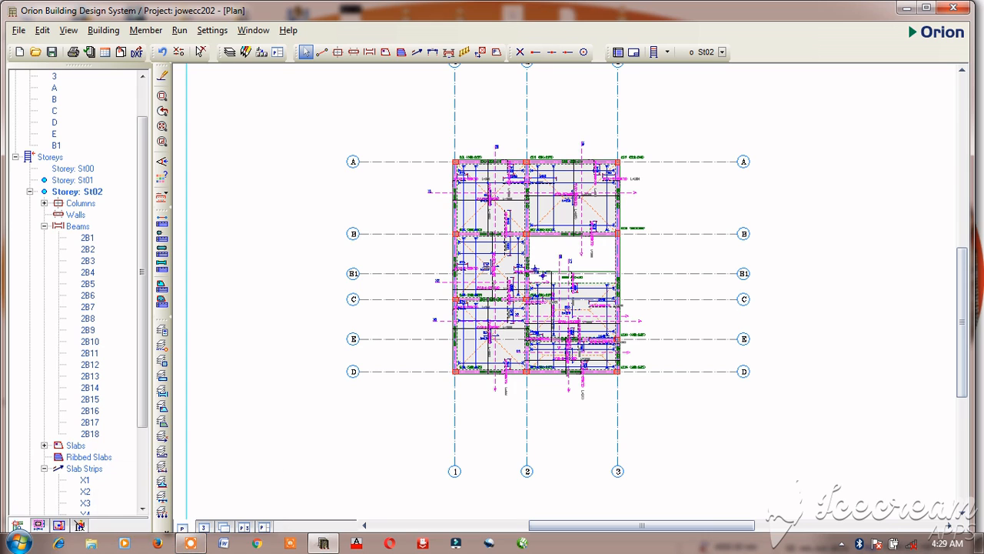
# Step: Regenerate and analyse the finite element floor model of storey 03, replacing the existing model and merging beam results with the building analysis results
pyautogui.click(179, 30)
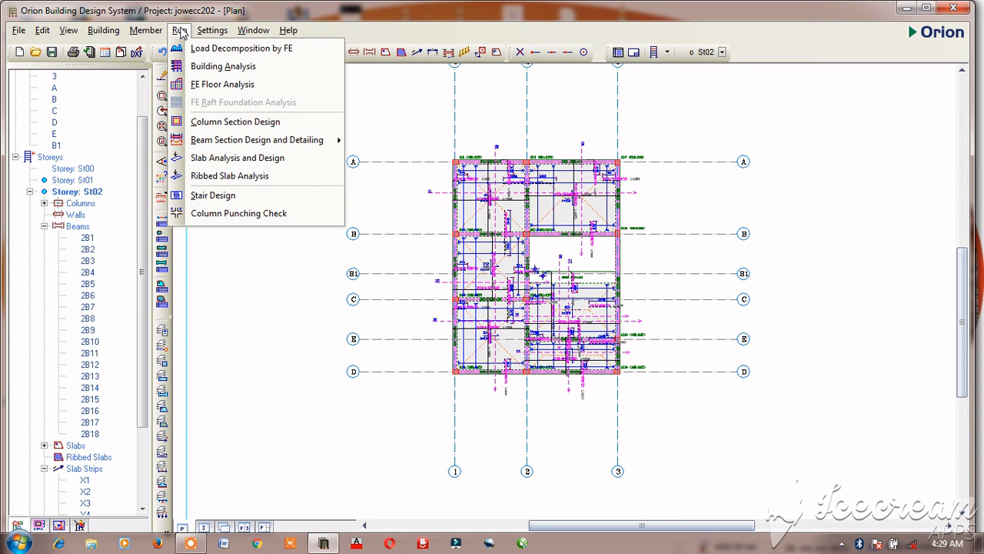
pyautogui.click(228, 86)
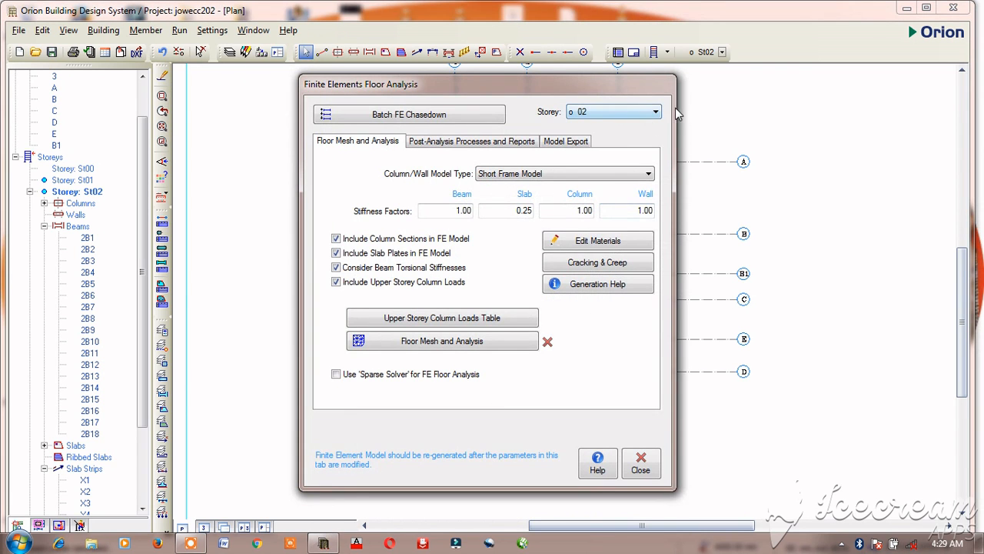
pyautogui.click(655, 114)
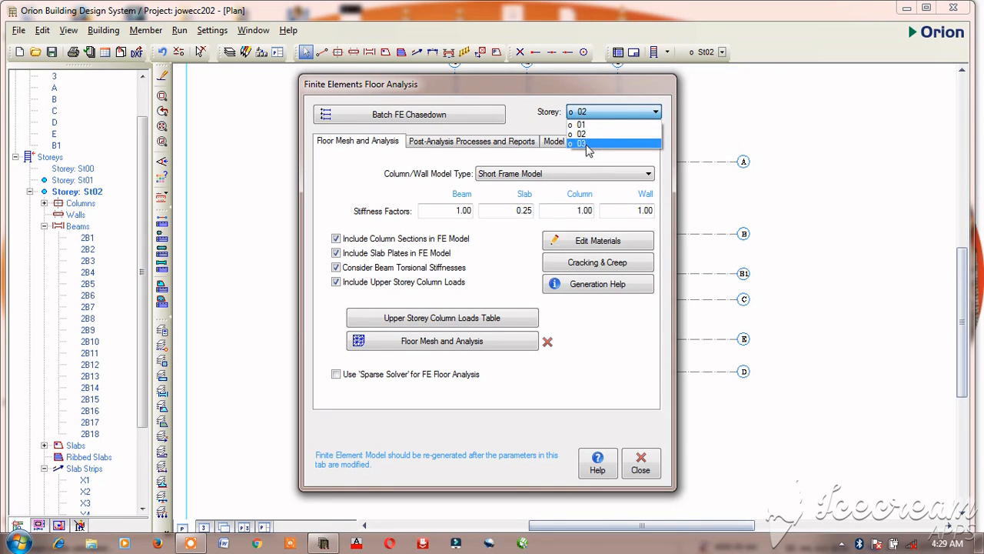
pyautogui.click(587, 148)
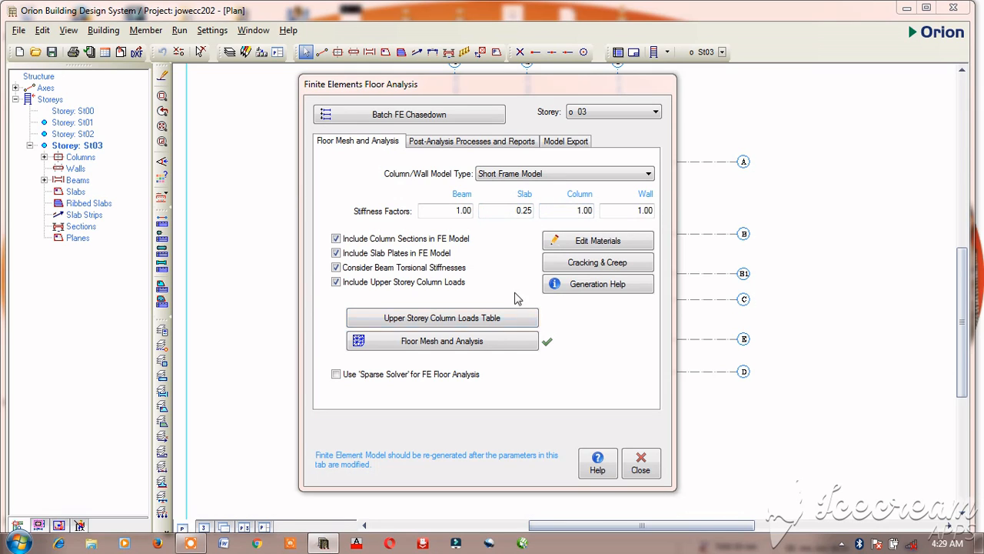
pyautogui.click(465, 349)
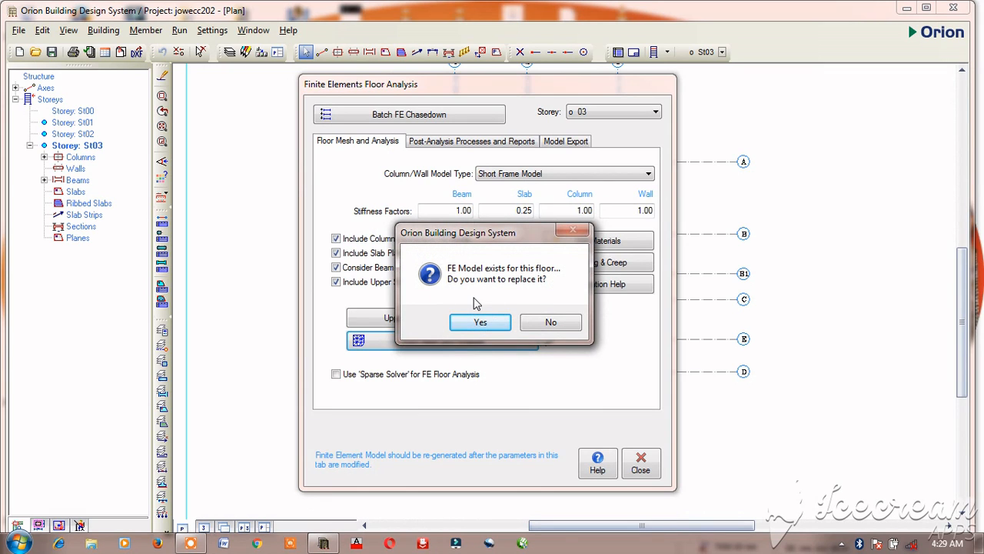
pyautogui.click(489, 324)
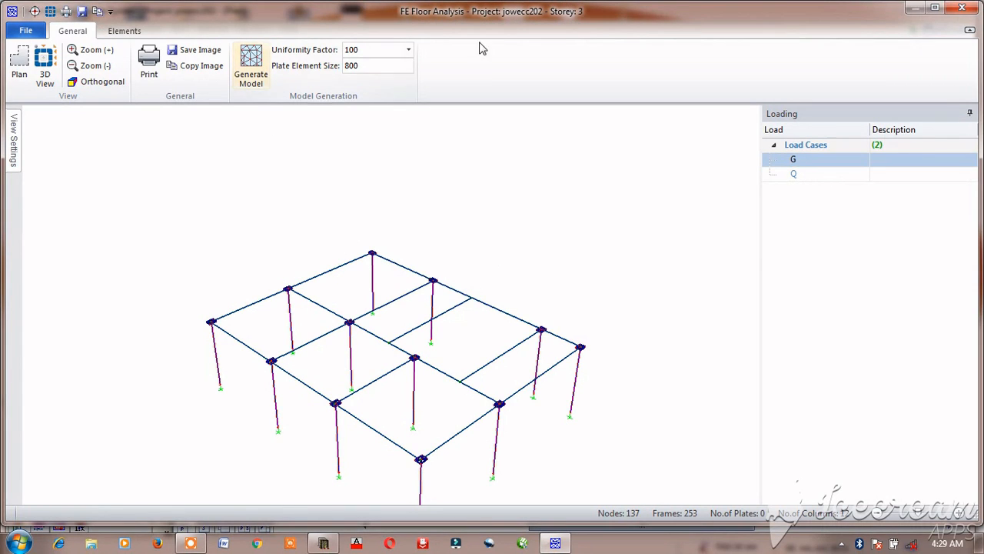
pyautogui.click(250, 62)
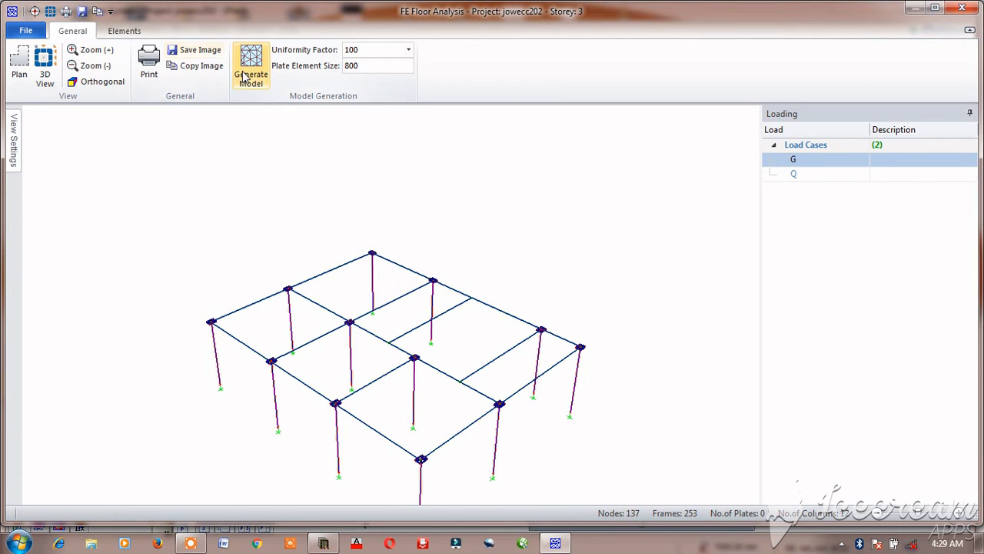
pyautogui.click(955, 8)
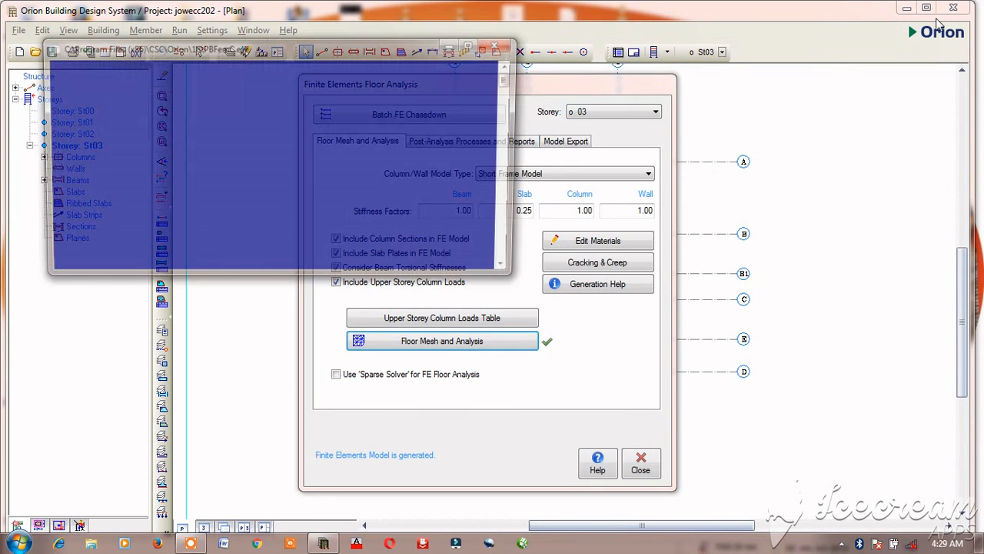
pyautogui.click(471, 141)
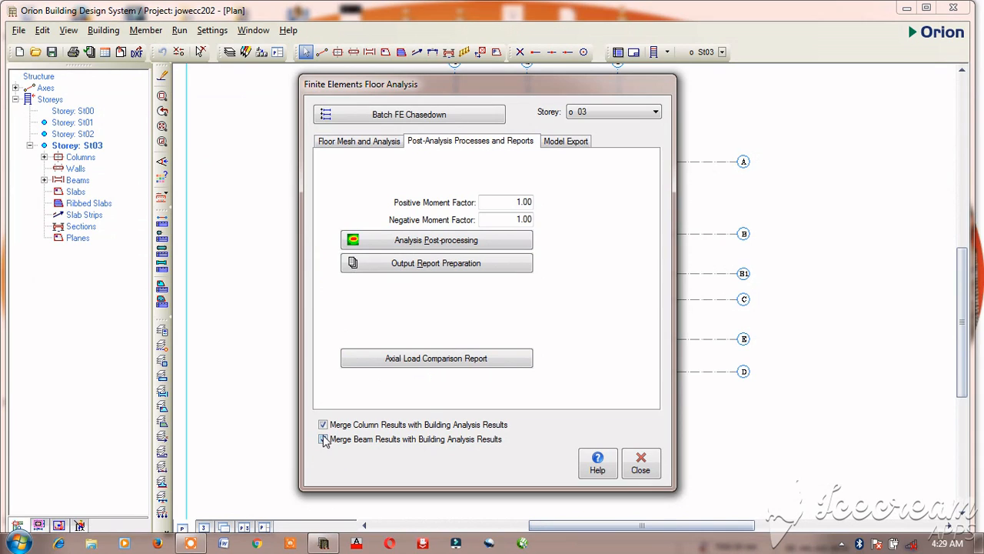
# Step: Regenerate the finite element floor model of storey 02, replacing the existing model, and run its analysis
pyautogui.click(656, 113)
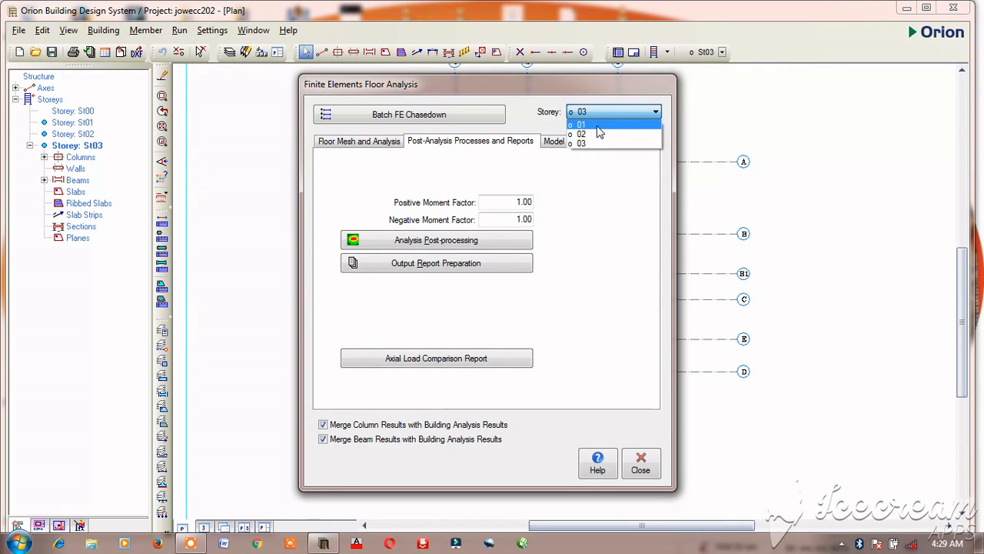
pyautogui.click(598, 135)
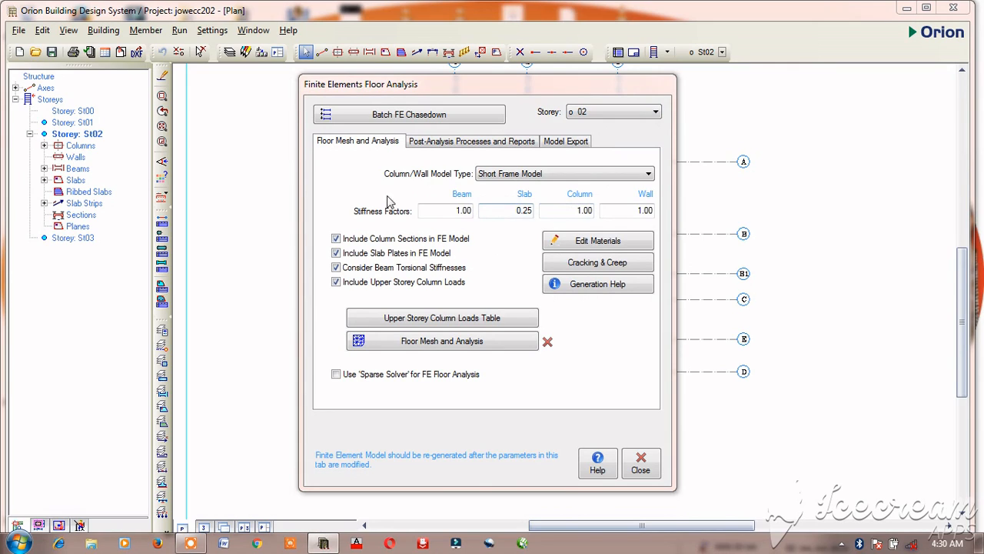
pyautogui.click(476, 342)
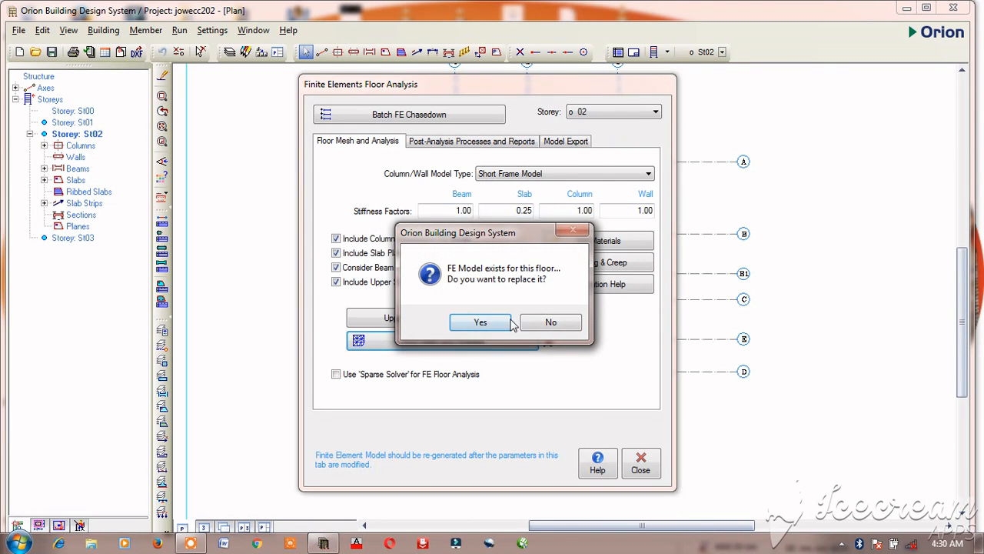
pyautogui.click(500, 321)
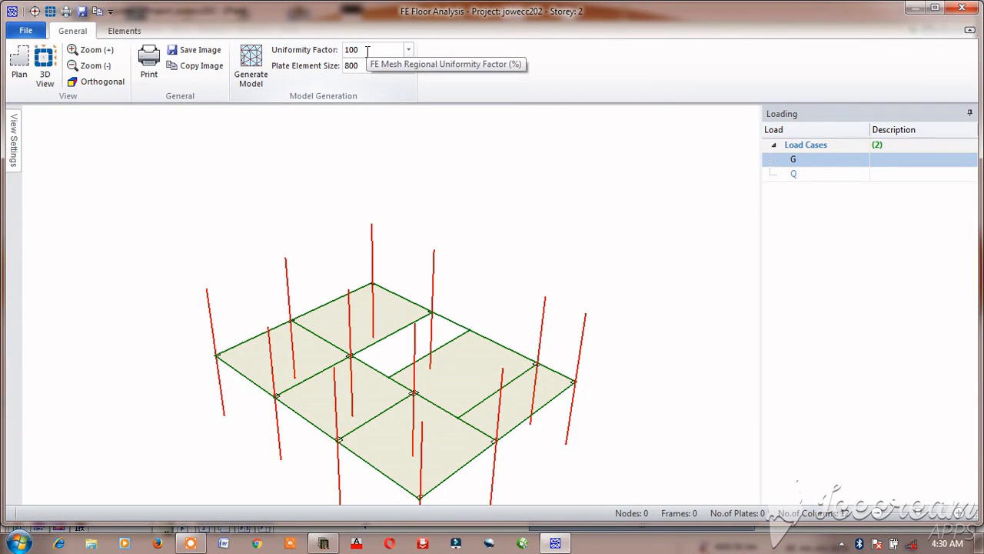
pyautogui.click(257, 77)
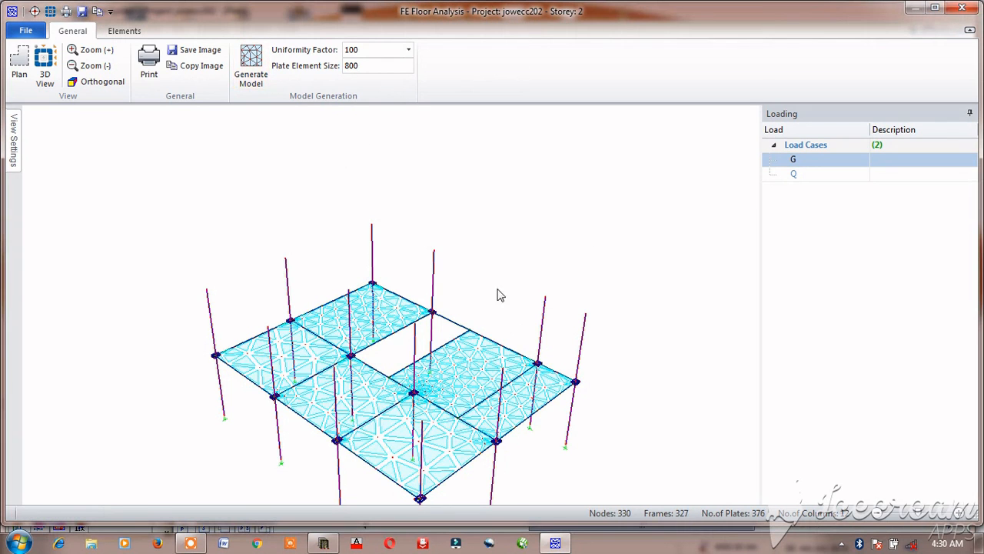
pyautogui.click(961, 8)
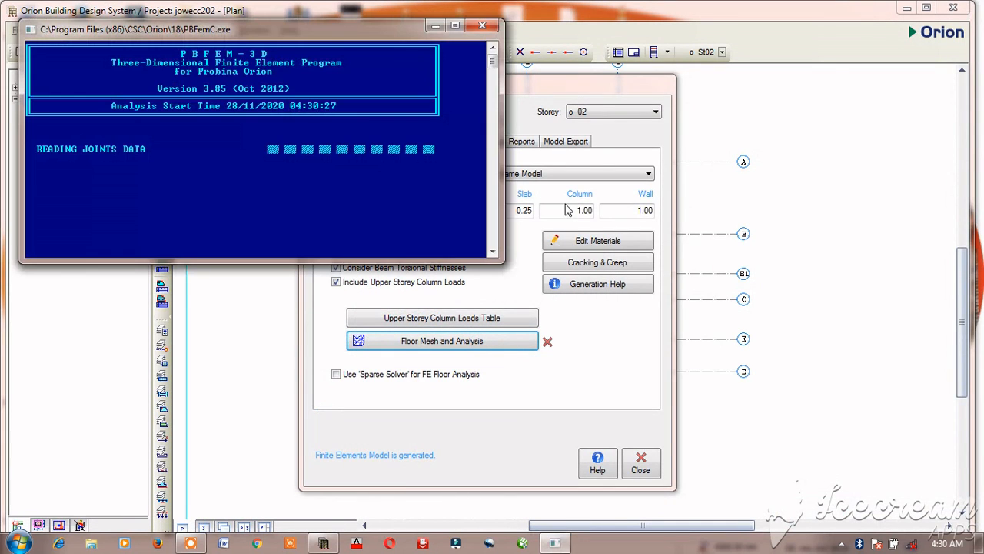
# Step: Regenerate and analyse the finite element floor model of storey 01, replacing the existing model and merging beam results with the building analysis results
pyautogui.click(656, 112)
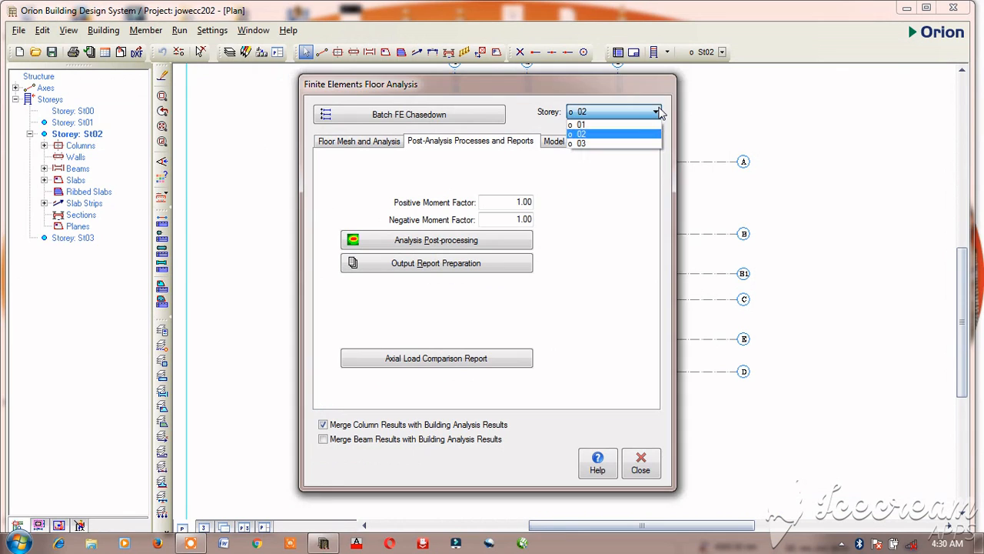
pyautogui.click(619, 128)
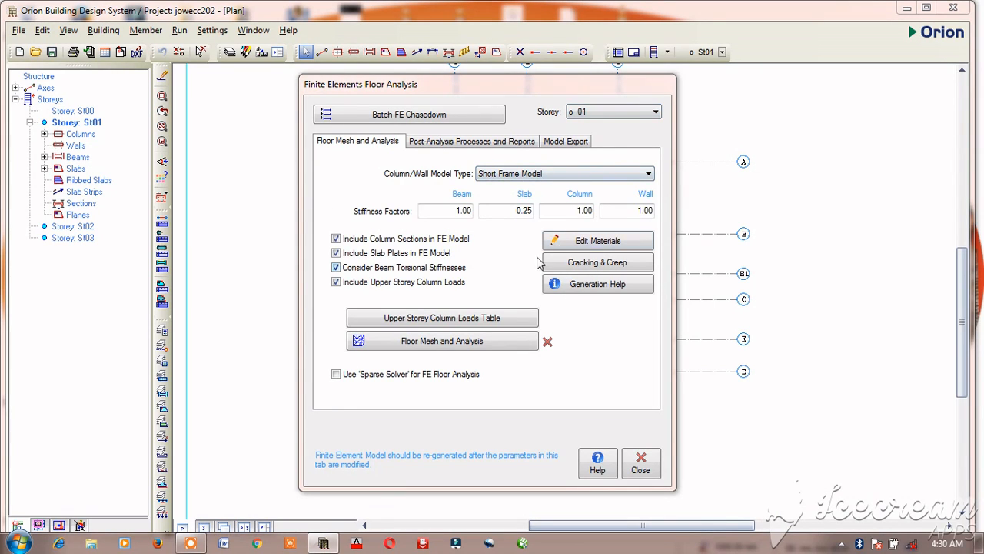
pyautogui.click(453, 346)
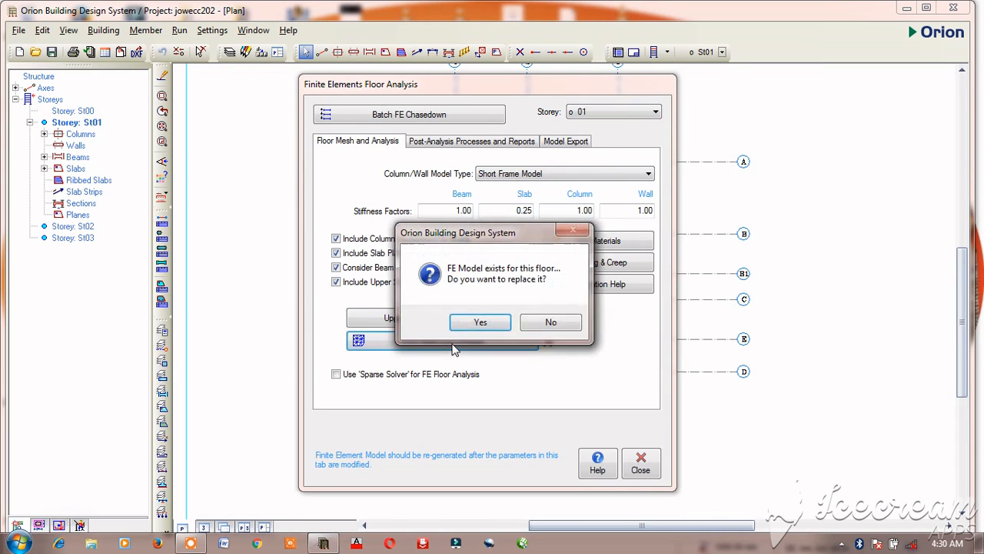
pyautogui.click(478, 322)
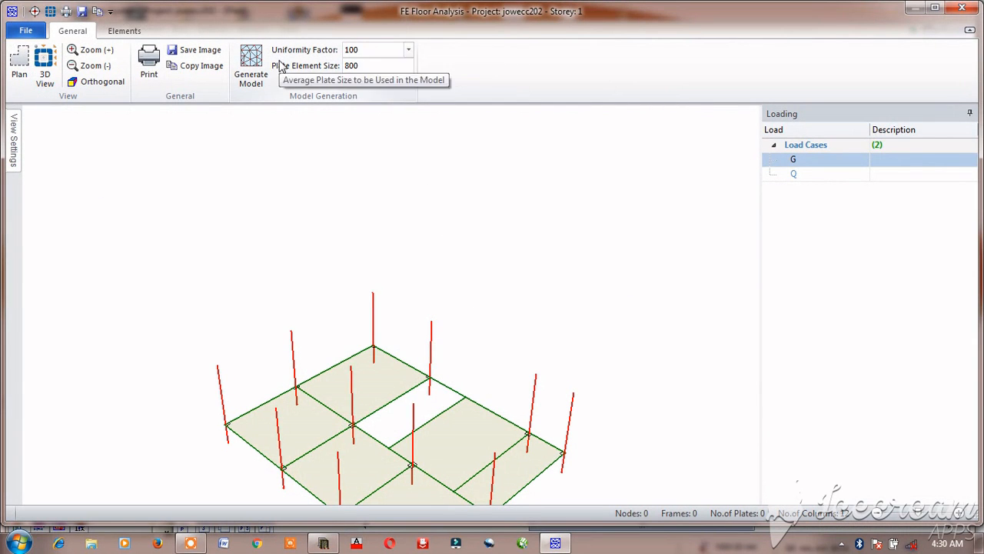
pyautogui.click(254, 67)
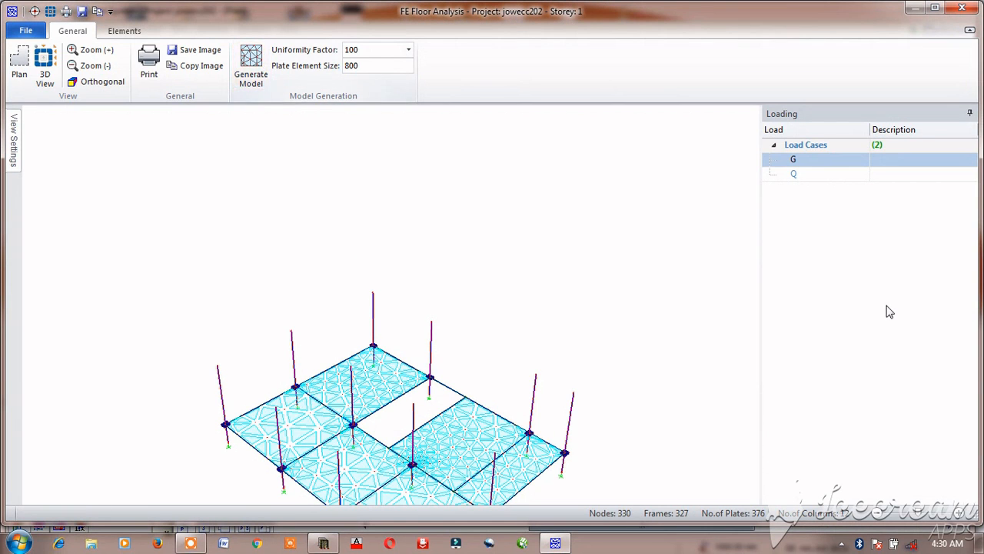
pyautogui.click(963, 8)
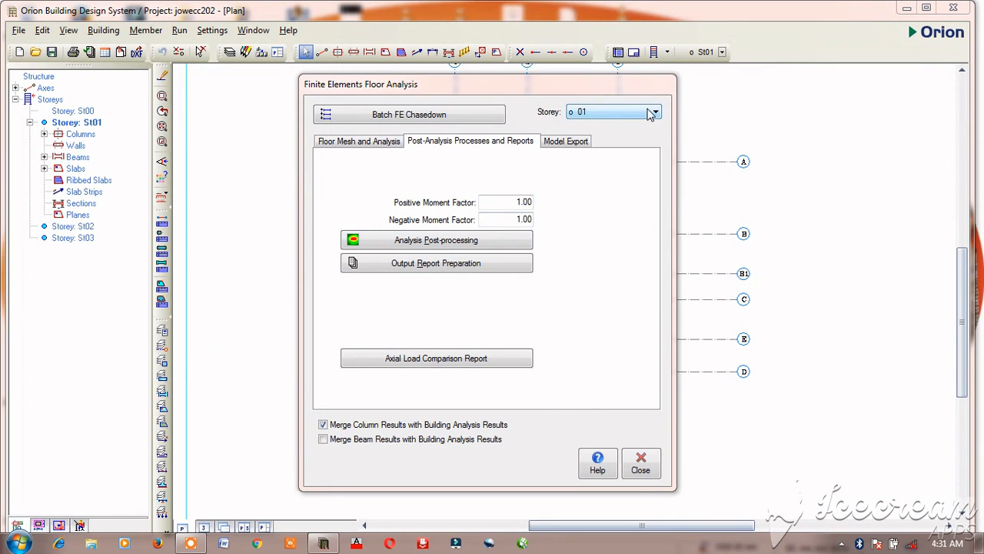
pyautogui.click(323, 440)
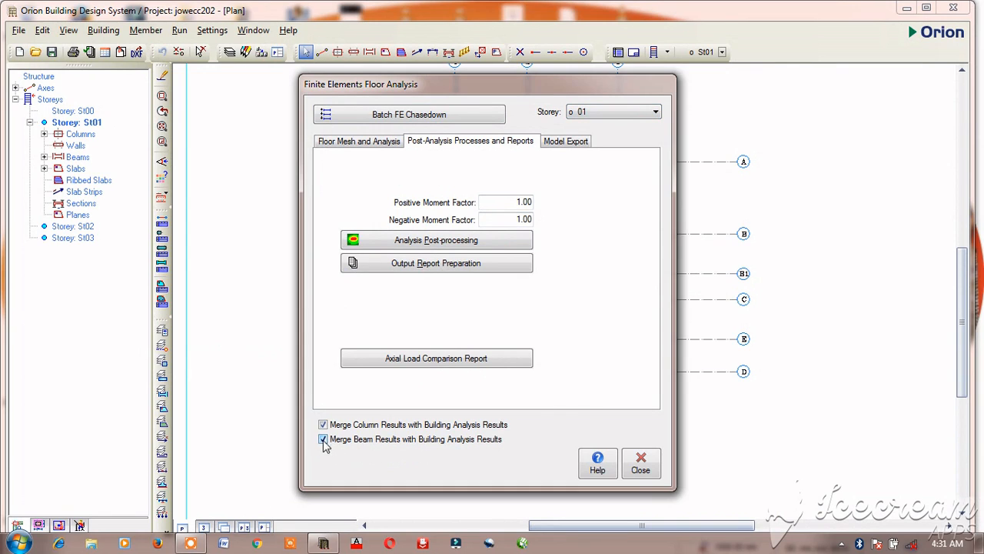
# Step: Check the analysis status of all storeys in the Batch FE Chasedown table and close the finite element floor analysis
pyautogui.click(654, 112)
pyautogui.click(588, 144)
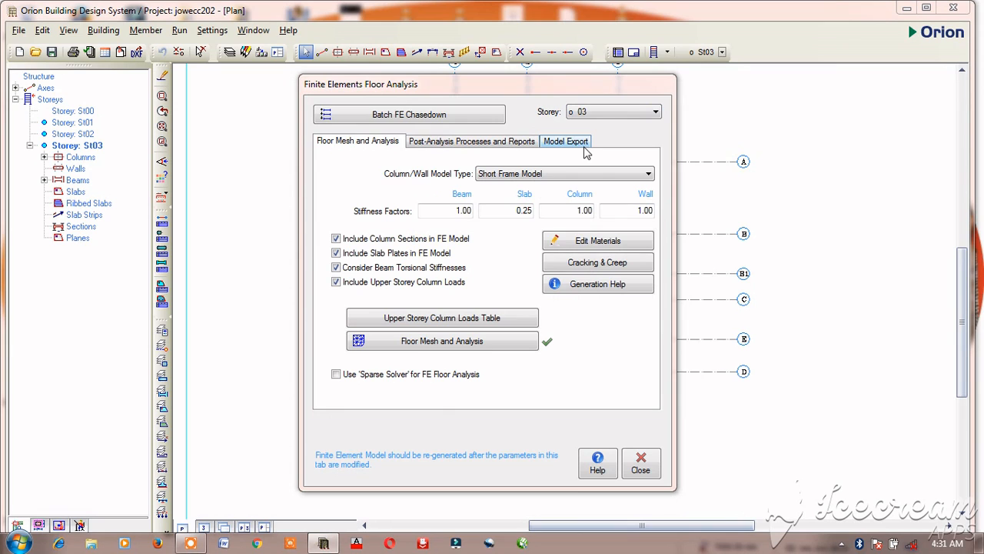
pyautogui.click(425, 115)
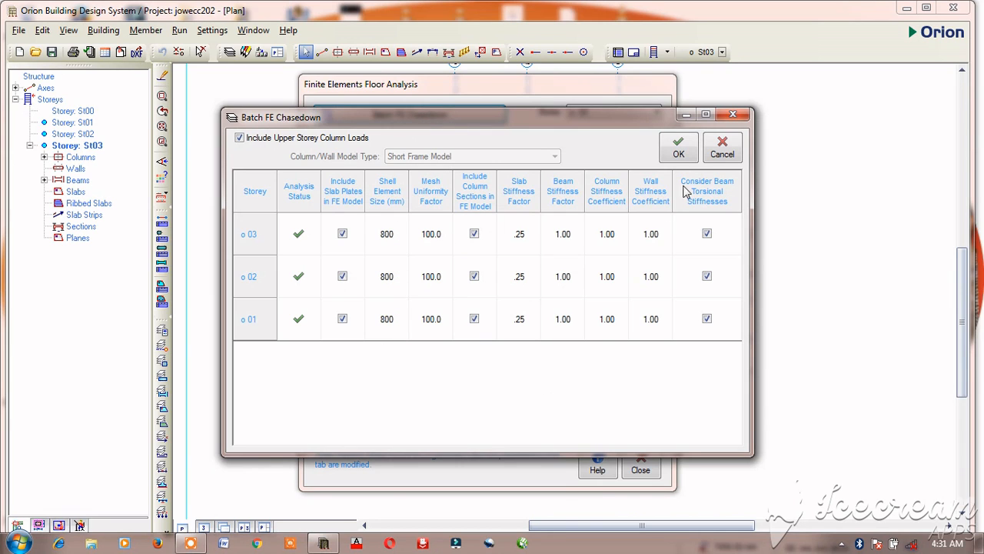
pyautogui.click(726, 150)
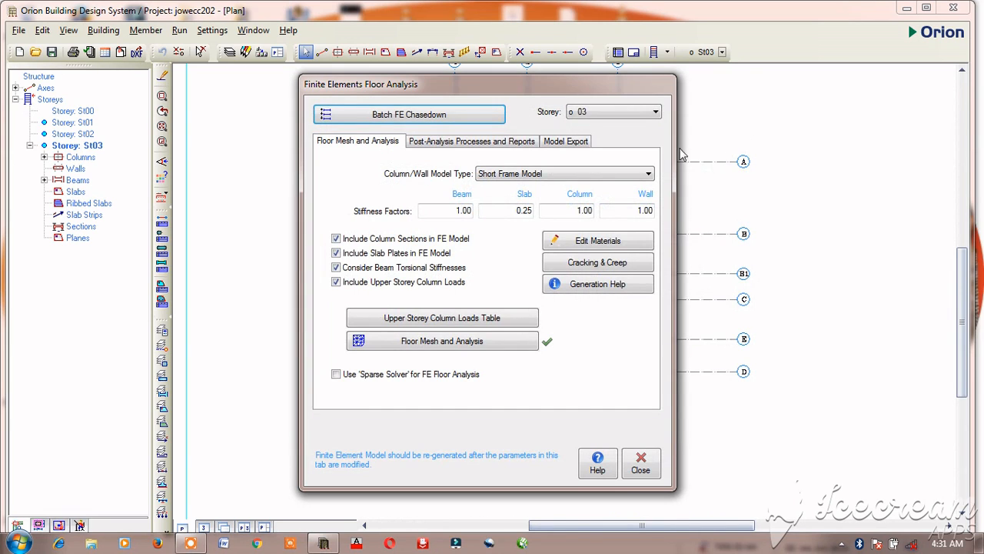
pyautogui.click(640, 460)
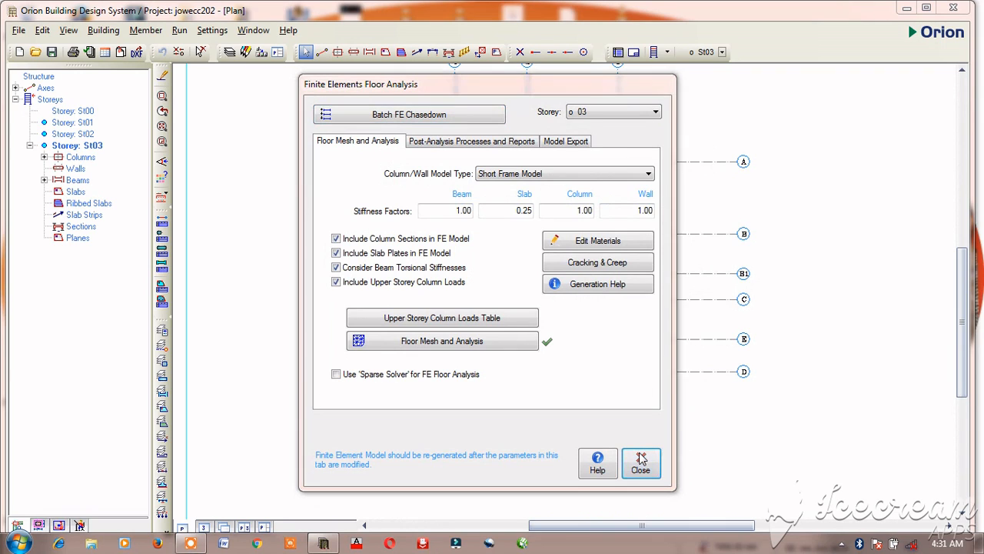
pyautogui.click(467, 376)
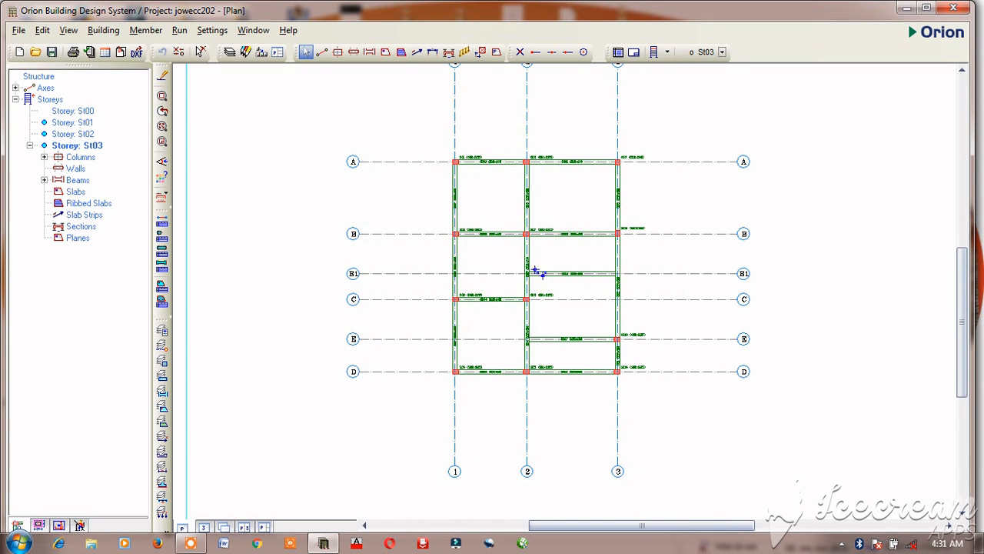
# Step: Run the building analysis with column/wall and beam reinforcement design included, re-selecting steel bars for both
pyautogui.click(180, 30)
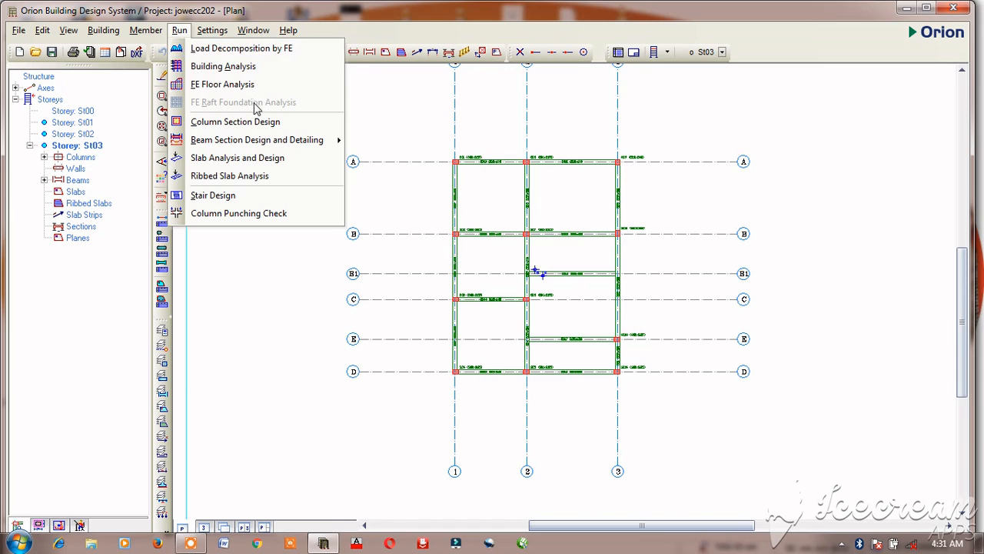
pyautogui.click(252, 67)
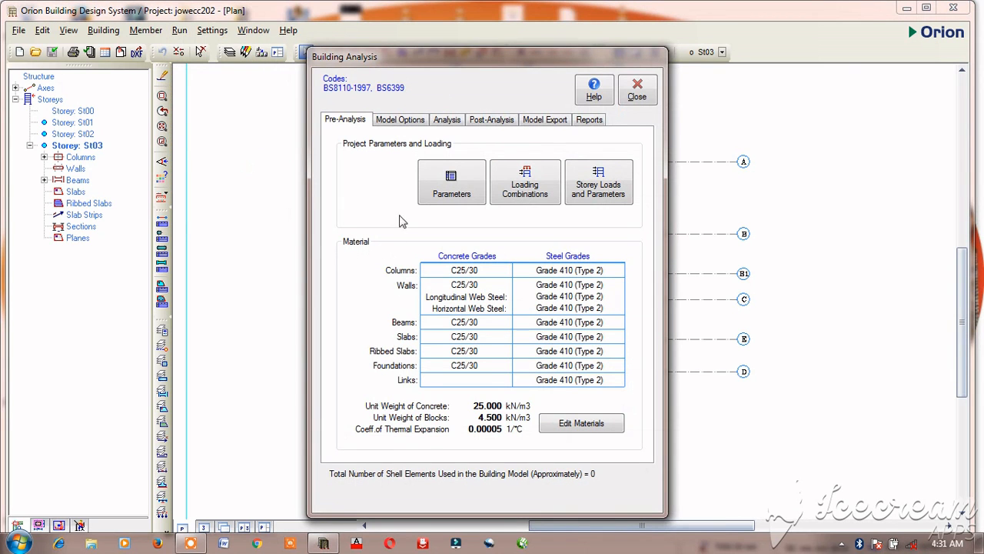
pyautogui.click(446, 121)
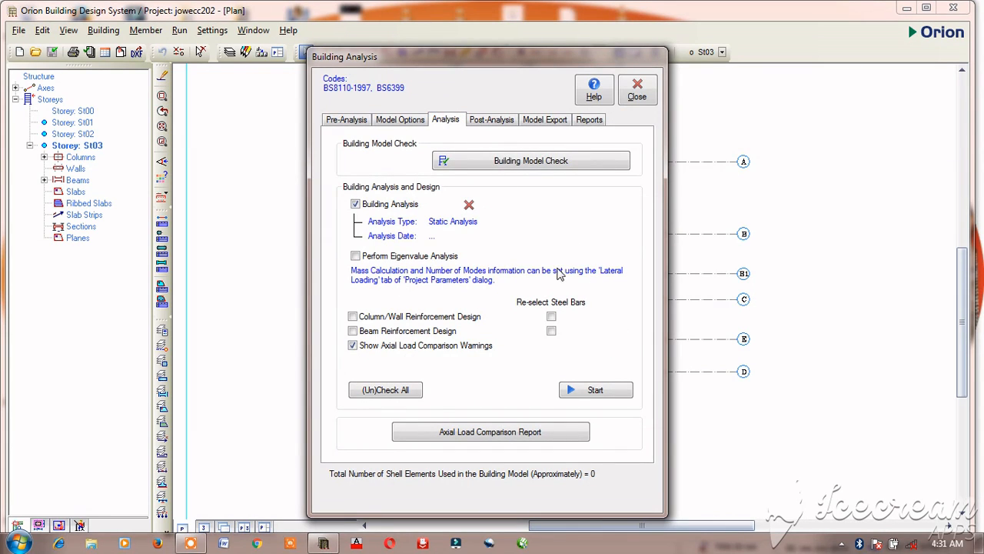
pyautogui.click(353, 316)
pyautogui.click(352, 330)
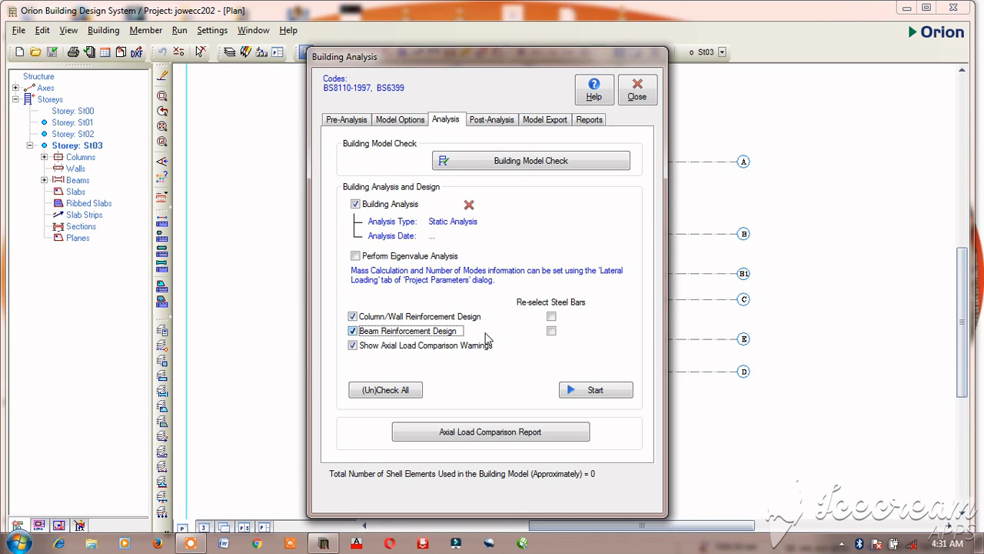
pyautogui.click(551, 316)
pyautogui.click(551, 332)
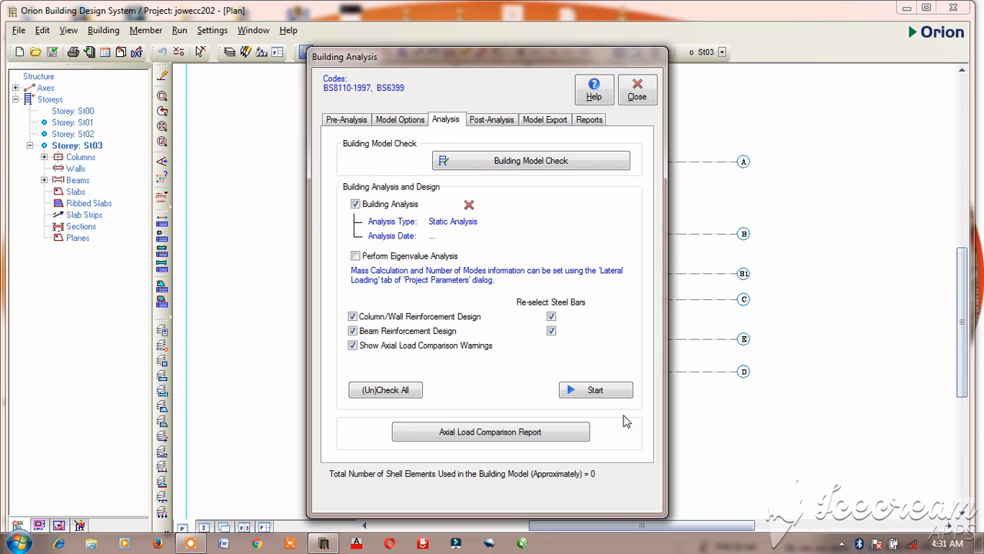
pyautogui.click(615, 392)
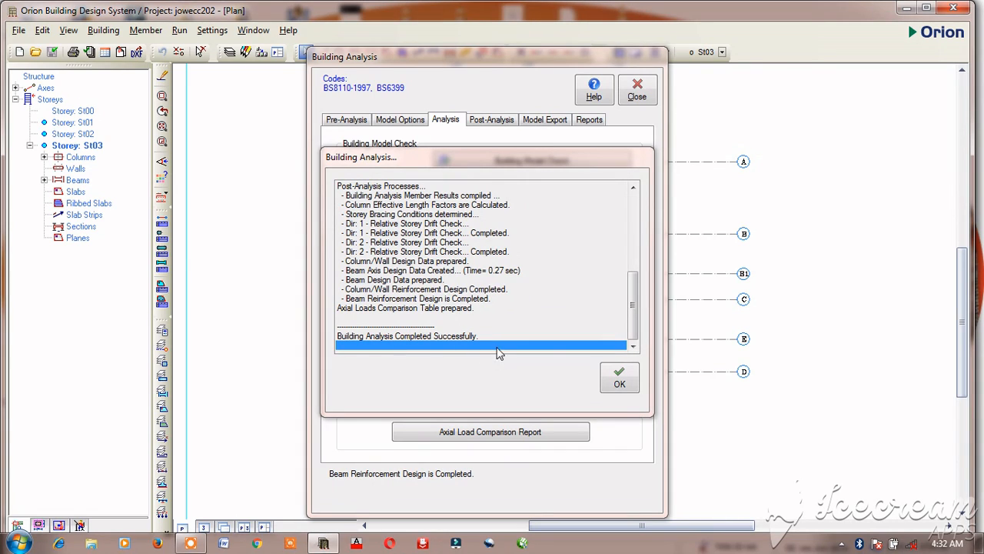
pyautogui.click(623, 379)
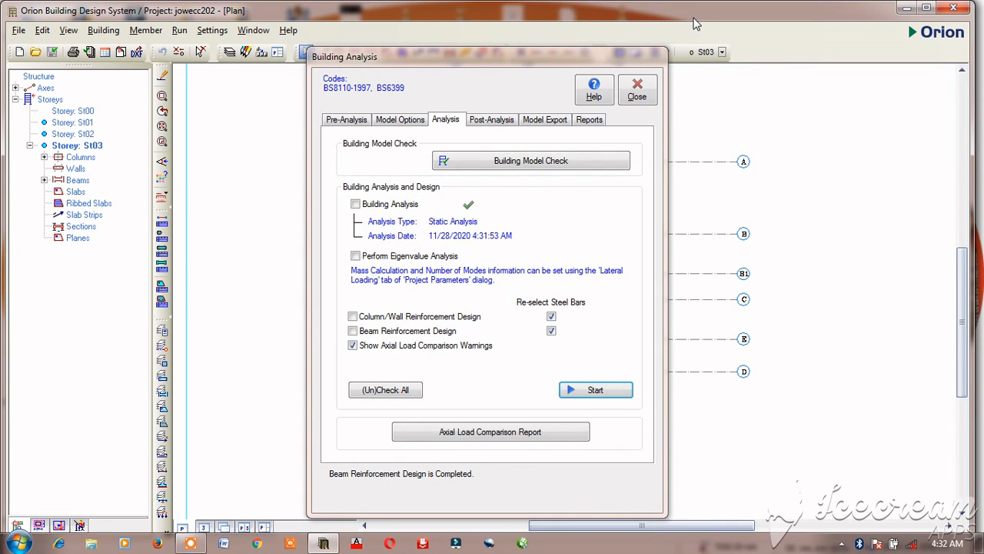
pyautogui.click(638, 90)
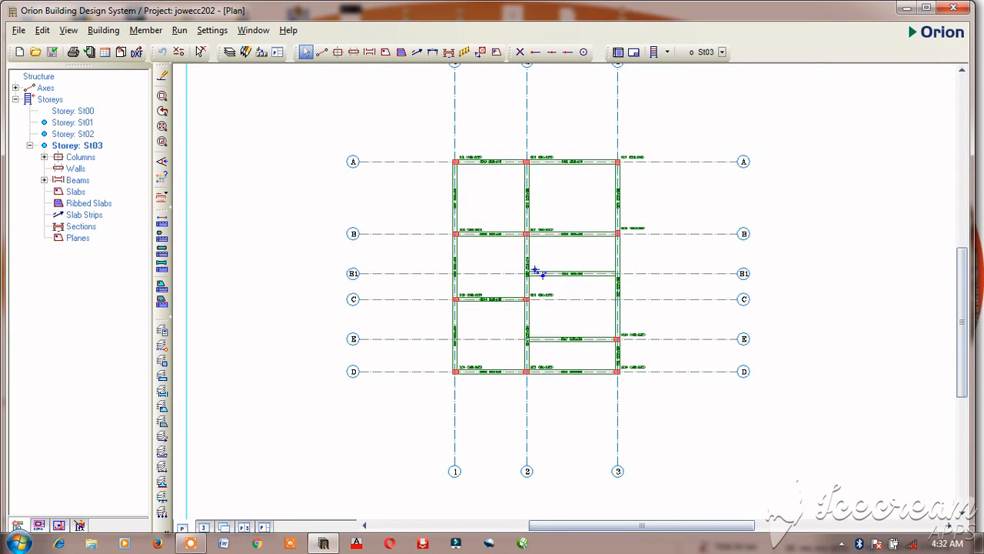
# Step: Review the column reinforcement design results for all storeys, checking design status and utilisation ratios
pyautogui.moveTo(528, 225)
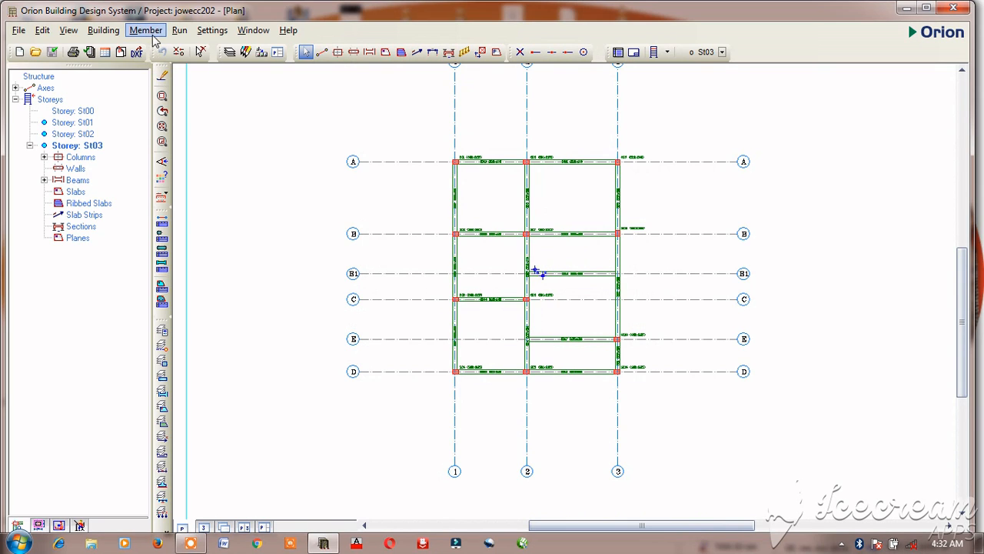
pyautogui.click(180, 30)
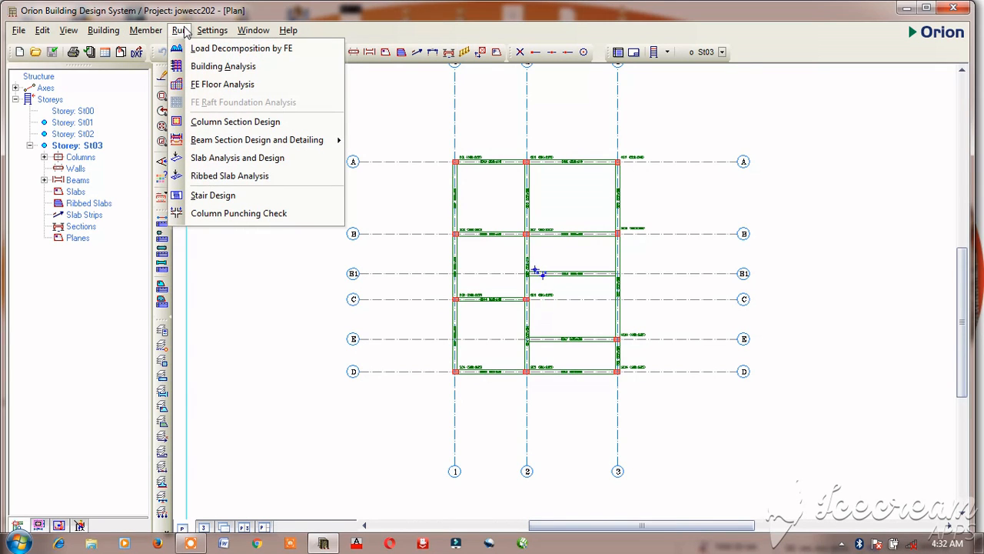
pyautogui.click(237, 125)
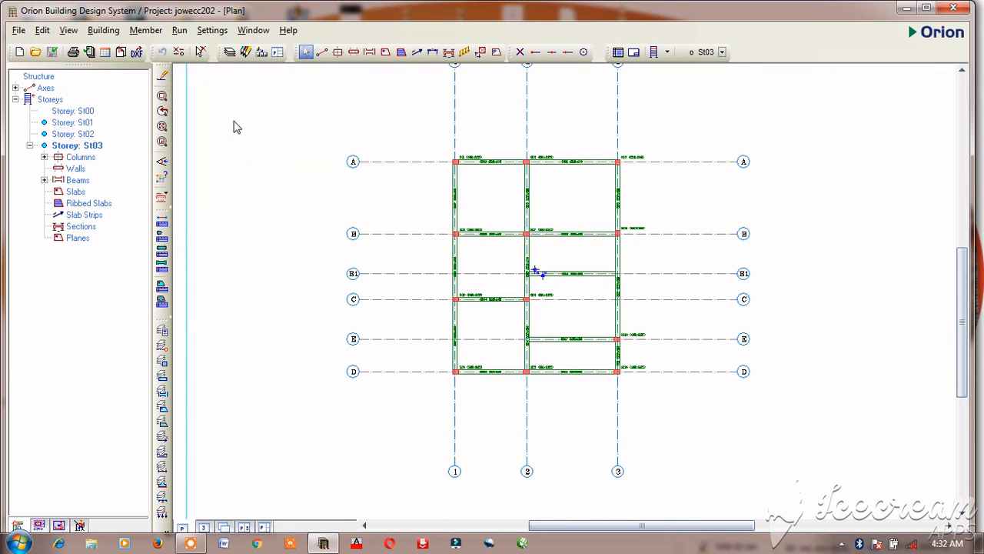
pyautogui.scroll(-4, 250, 339)
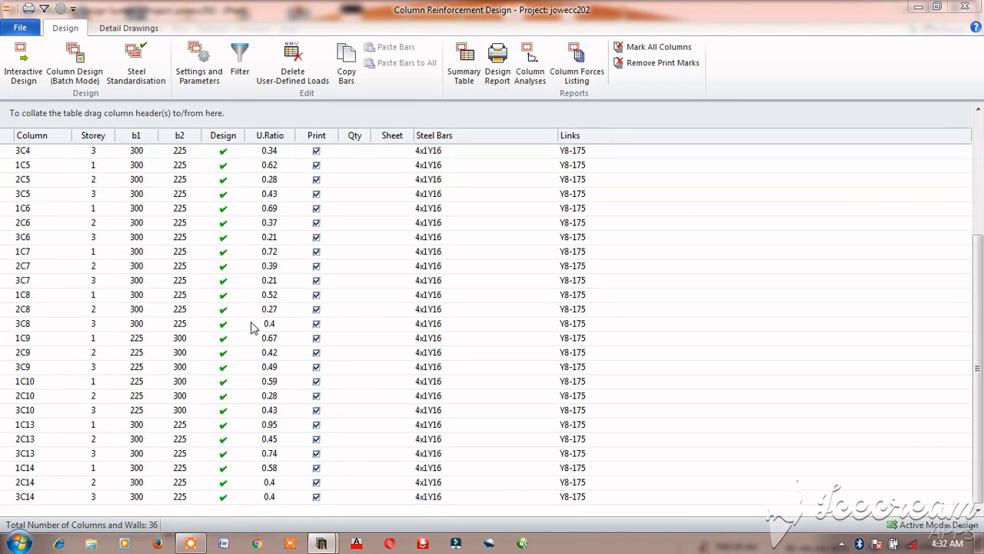
pyautogui.scroll(4, 223, 202)
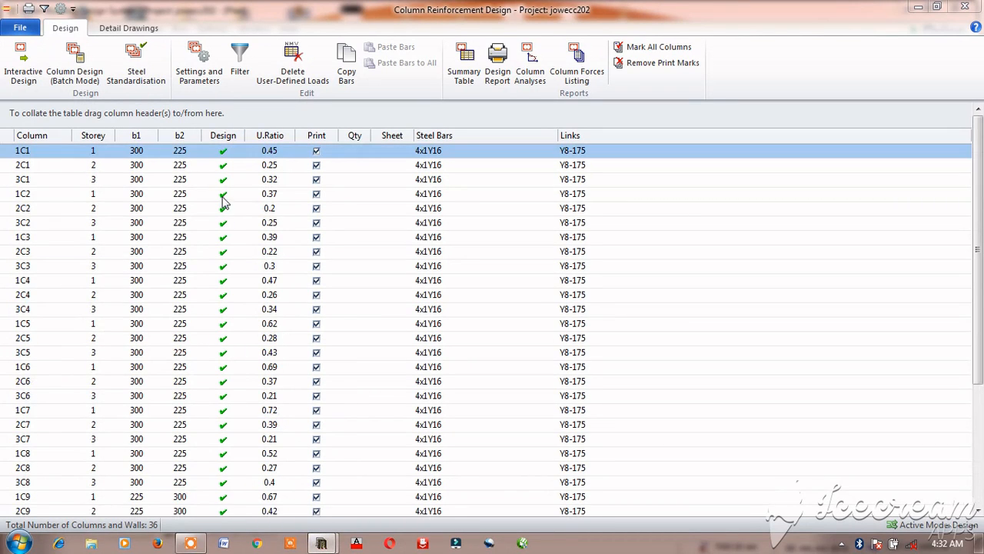
pyautogui.click(974, 7)
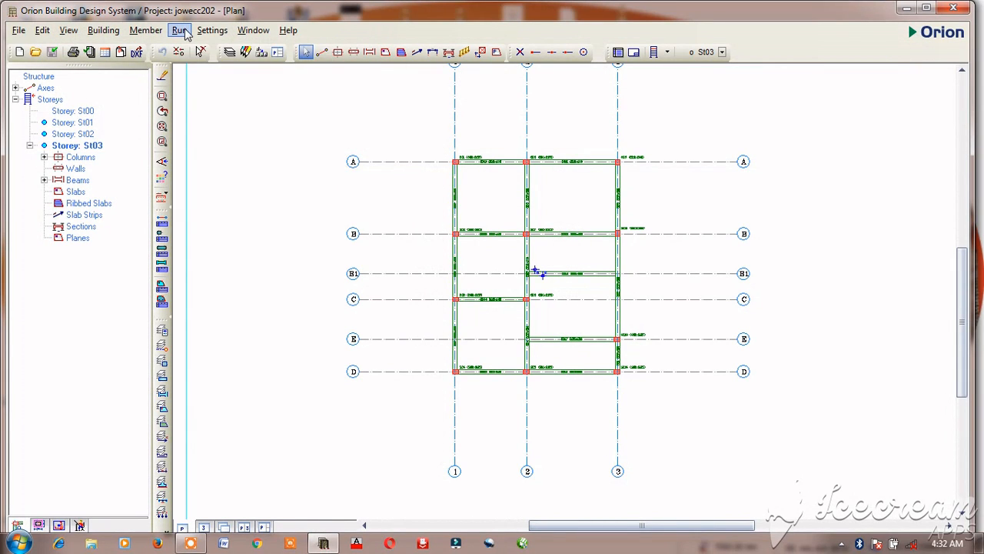
# Step: Review the storey beam design results and inspect the reinforcement data of beam 1B18 on axis B1
pyautogui.click(181, 30)
pyautogui.moveTo(243, 141)
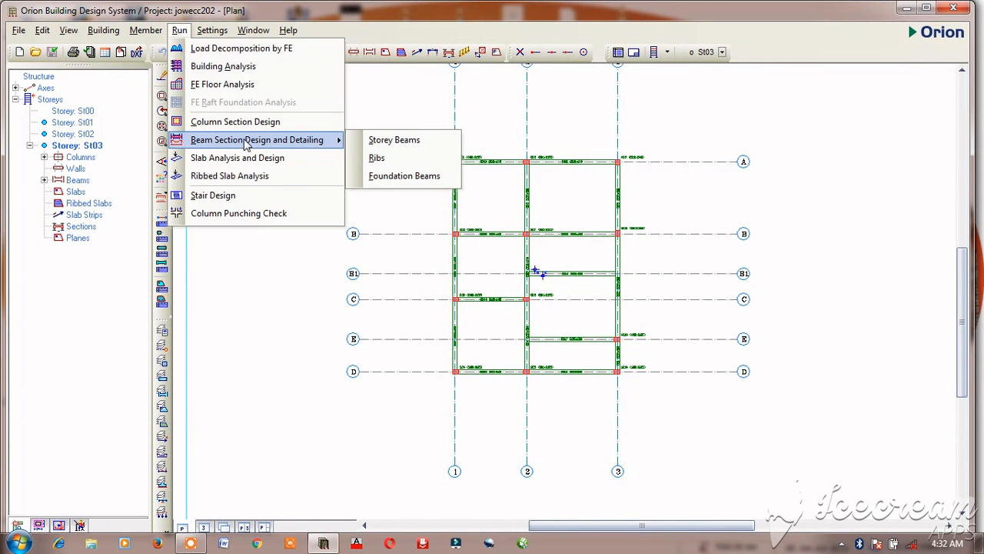
pyautogui.click(384, 140)
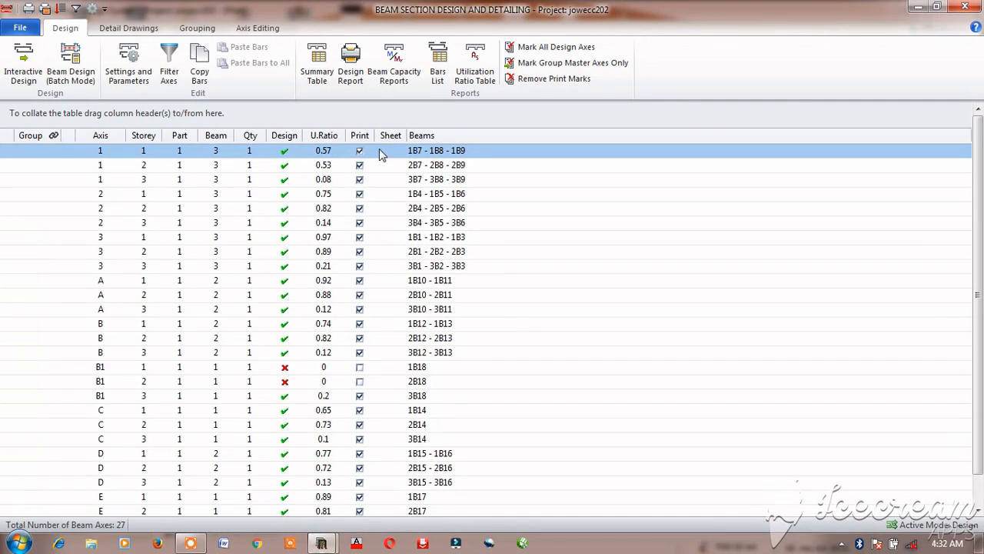
pyautogui.click(416, 367)
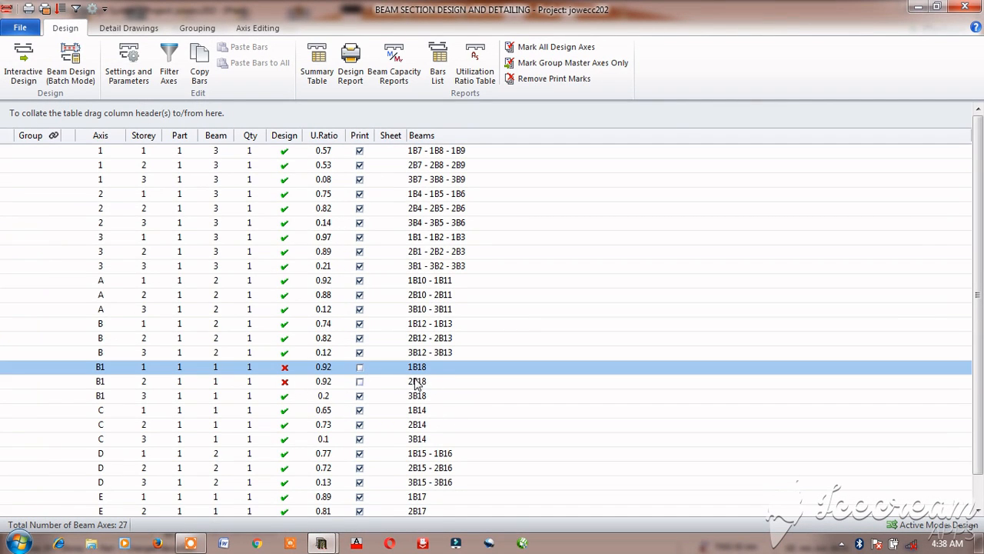
pyautogui.doubleClick(378, 367)
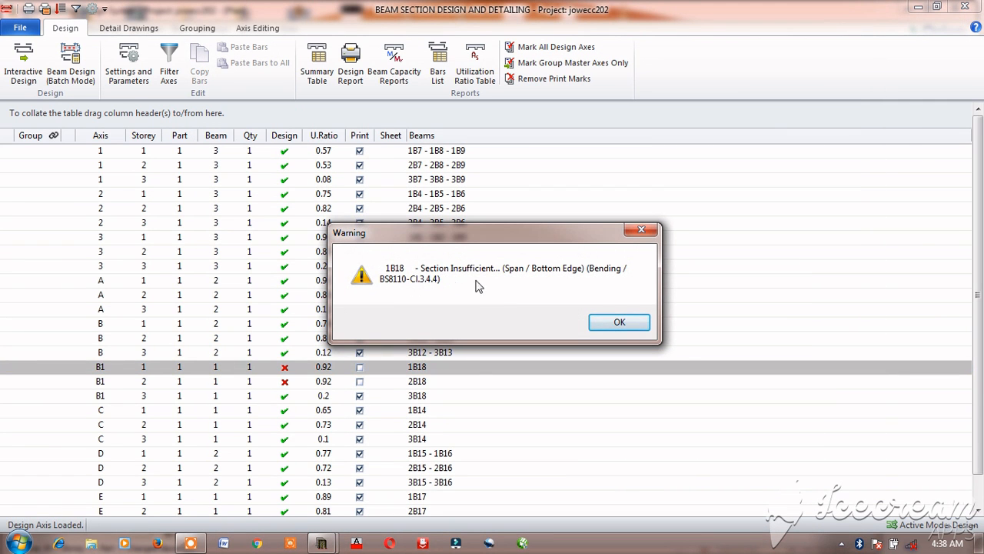
pyautogui.click(623, 323)
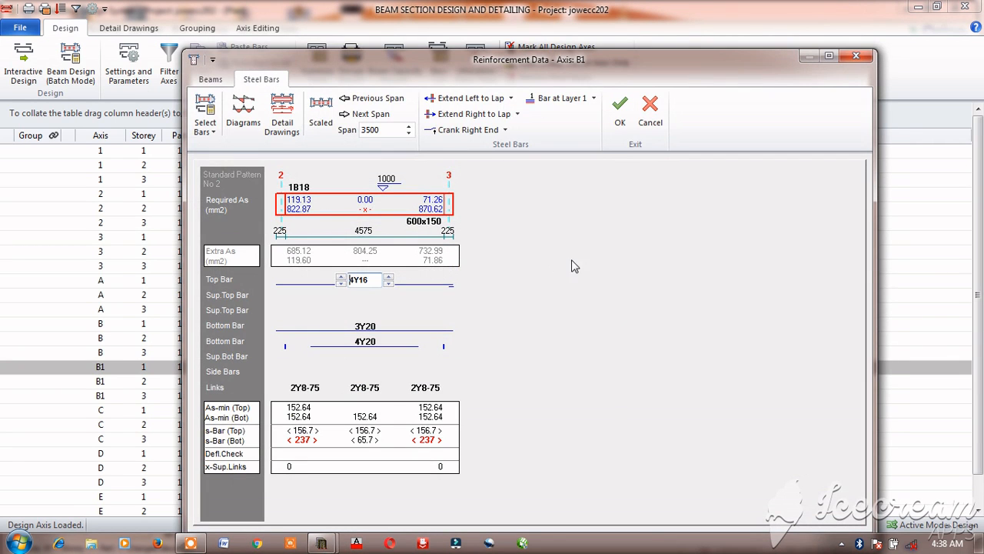
pyautogui.click(856, 55)
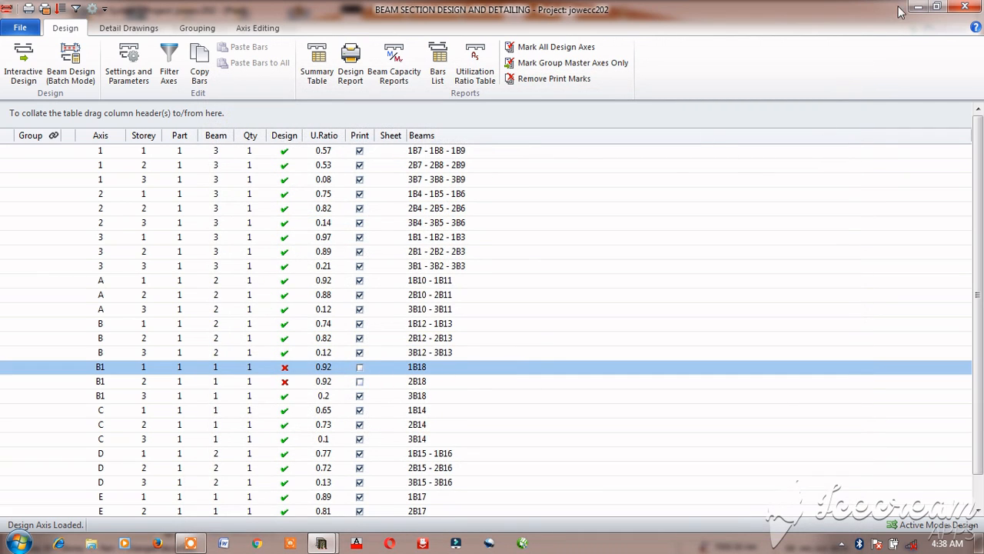
pyautogui.click(966, 7)
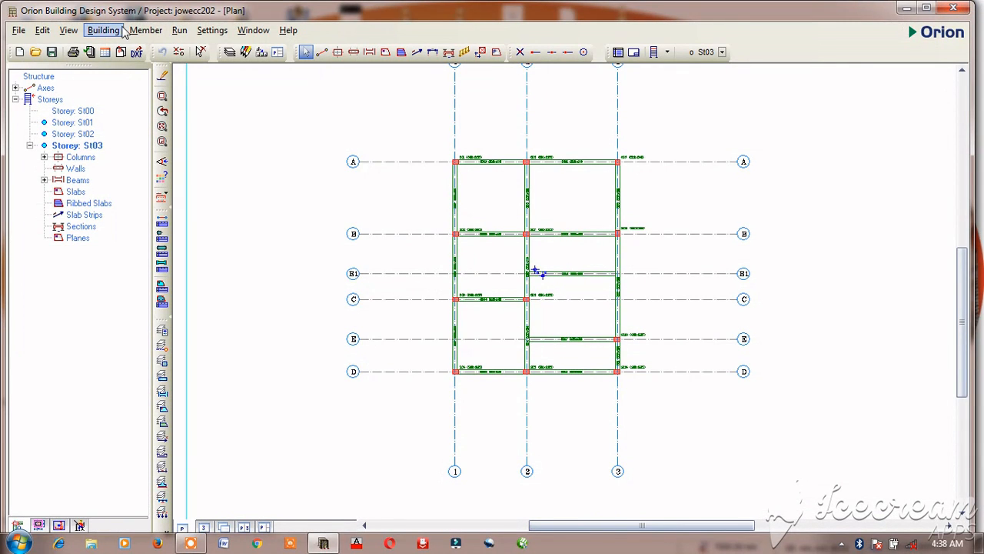
# Step: Delete slab 1S6 between axes E and B1 on storey St01, accepting that the analysis results are invalidated
pyautogui.click(77, 125)
pyautogui.doubleClick(76, 124)
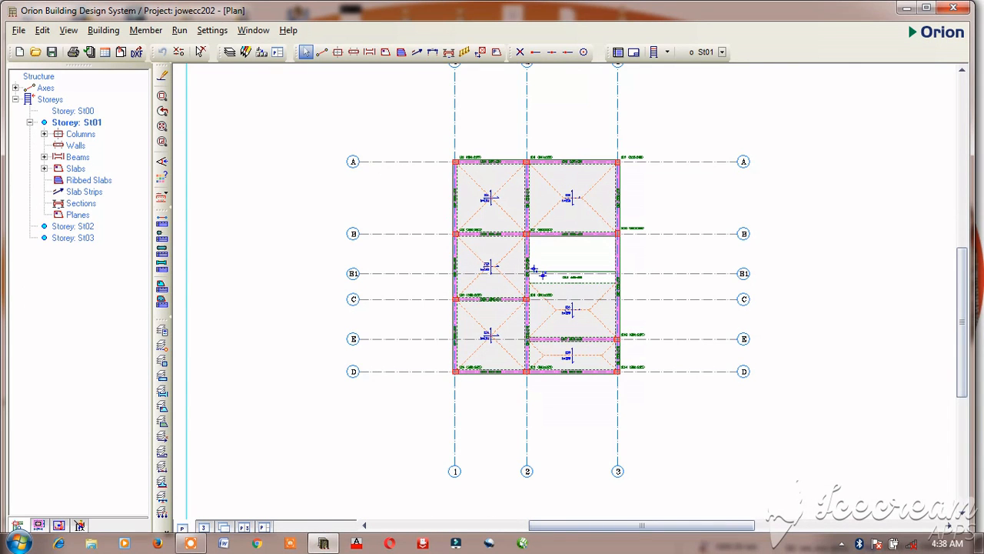
pyautogui.scroll(3, 611, 296)
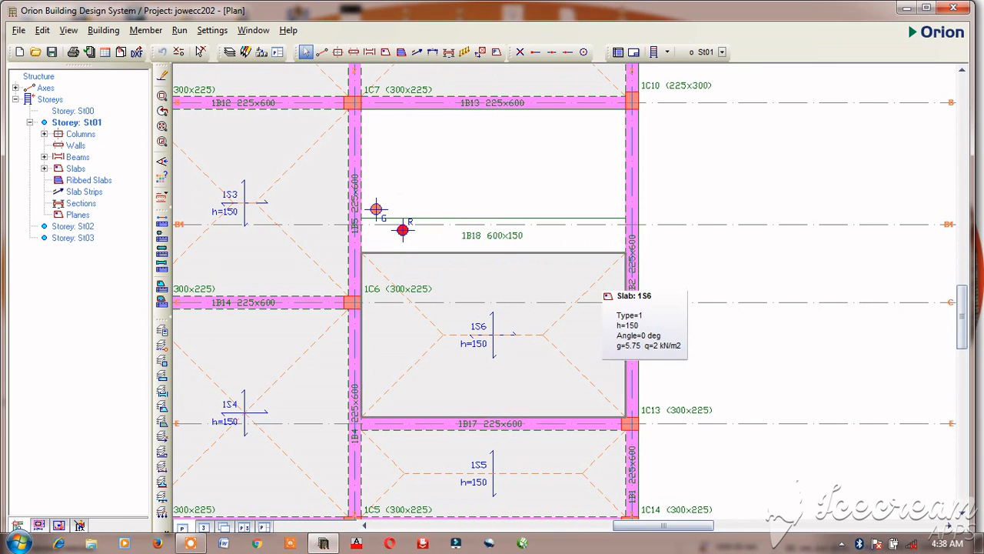
pyautogui.doubleClick(605, 292)
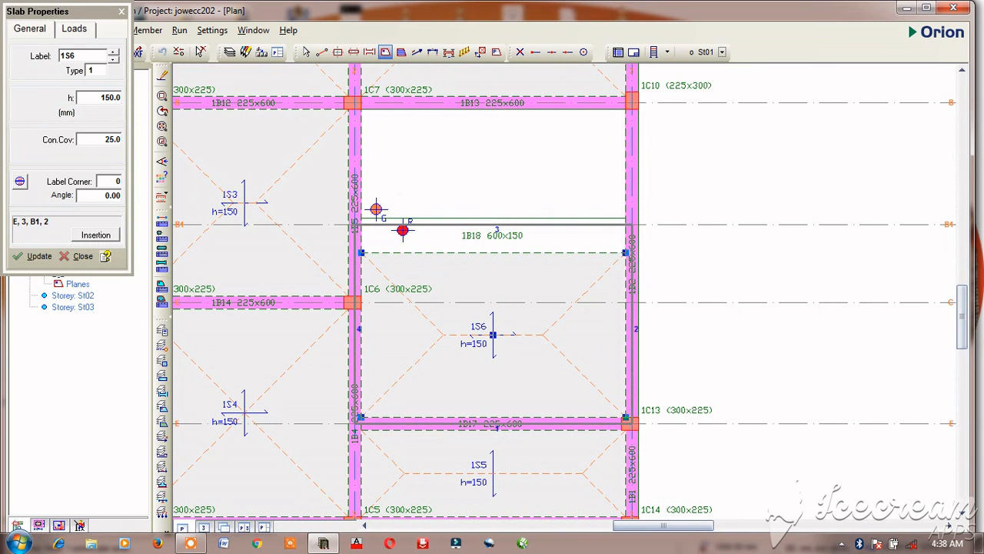
pyautogui.rightClick(584, 274)
pyautogui.click(638, 398)
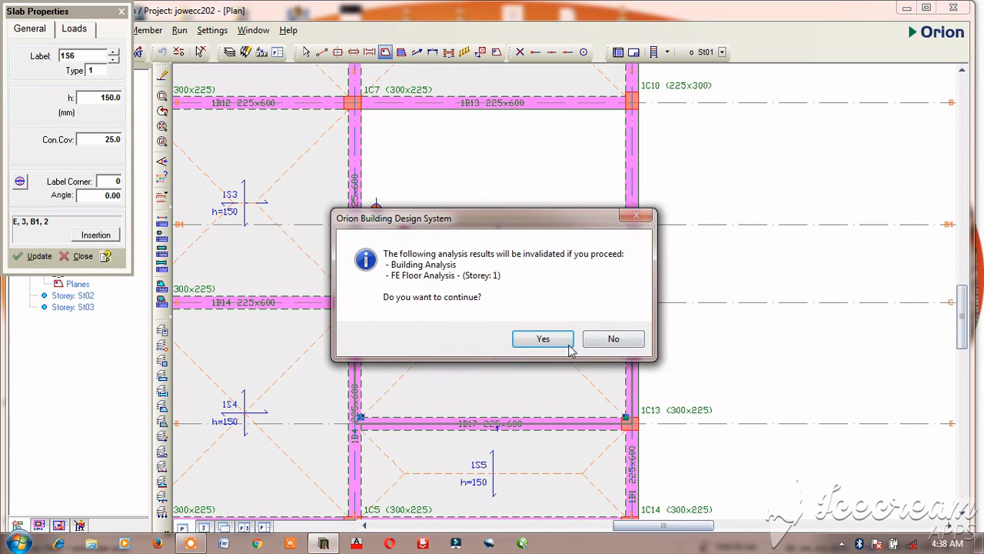
pyautogui.click(569, 345)
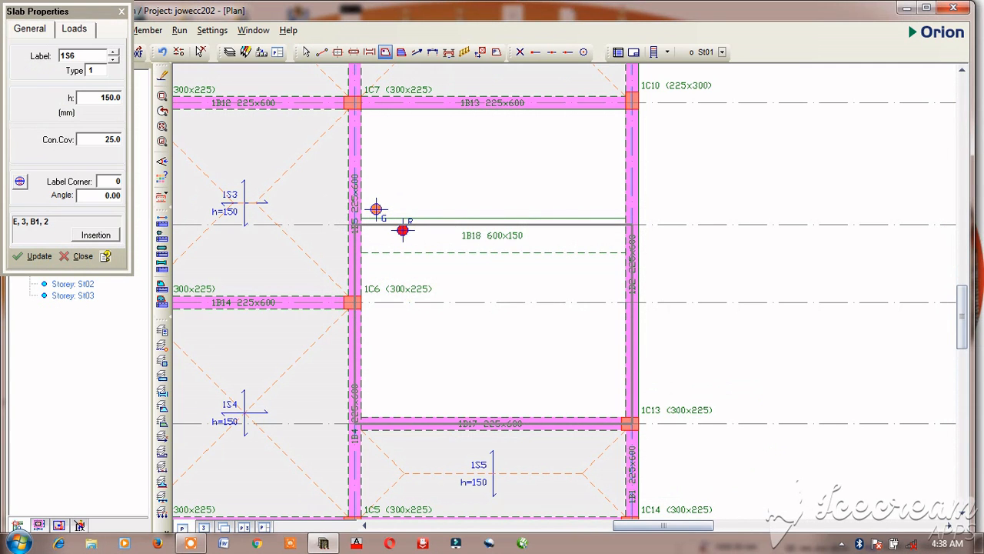
pyautogui.click(581, 252)
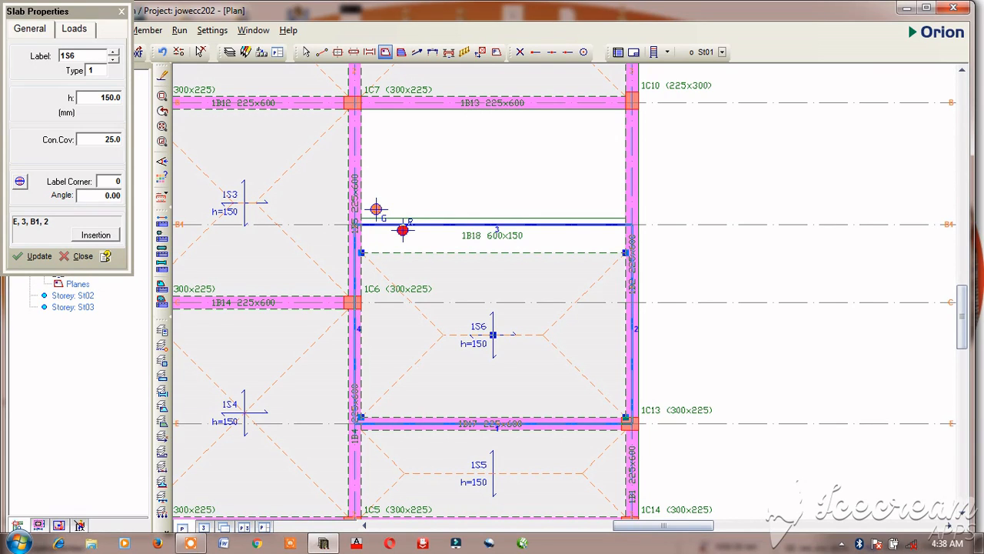
pyautogui.hotkey('ctrl', 'z')
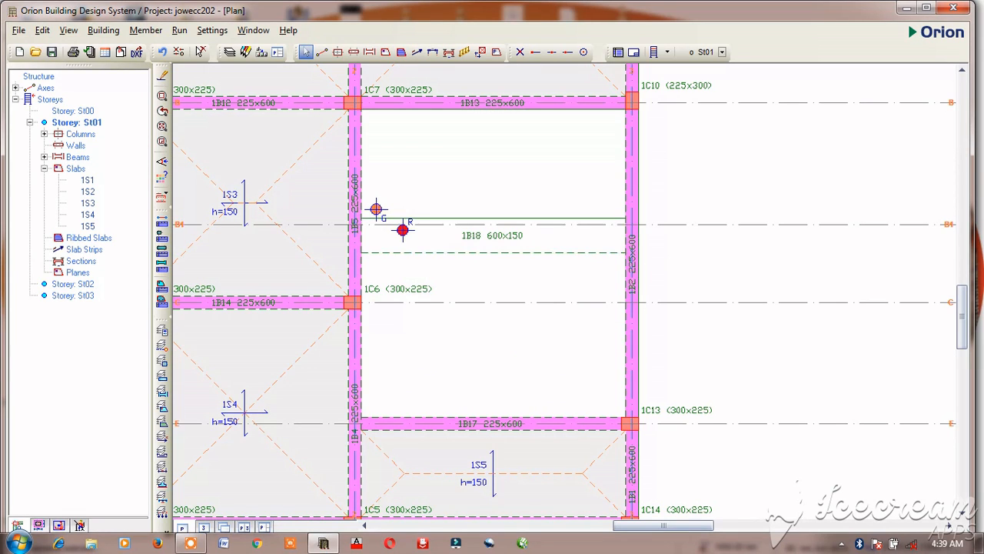
# Step: Resize beam 1B18 on axis B1 to b 225, b2 112.5 and h-Bot 600 mm, and apply the update
pyautogui.rightClick(534, 247)
pyautogui.click(516, 184)
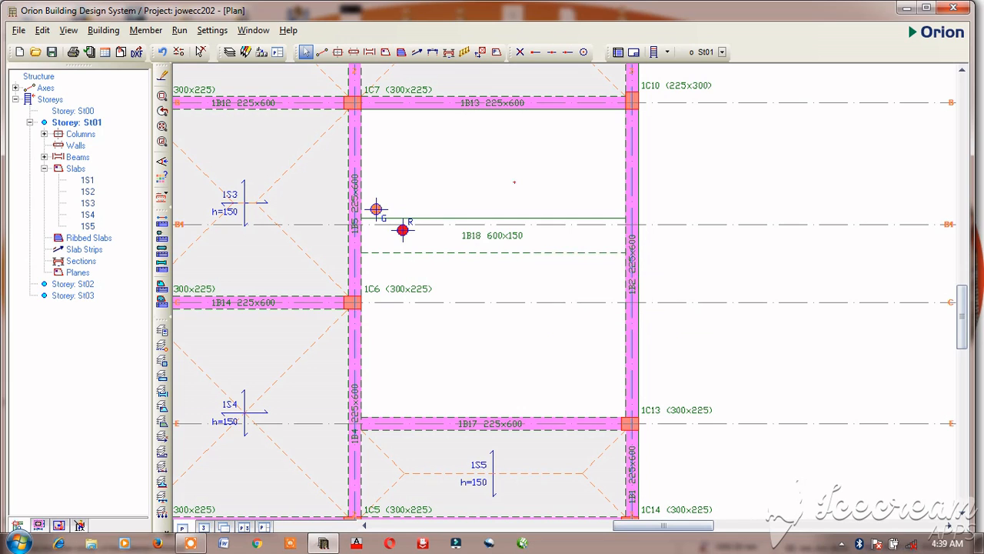
pyautogui.click(523, 252)
pyautogui.rightClick(528, 254)
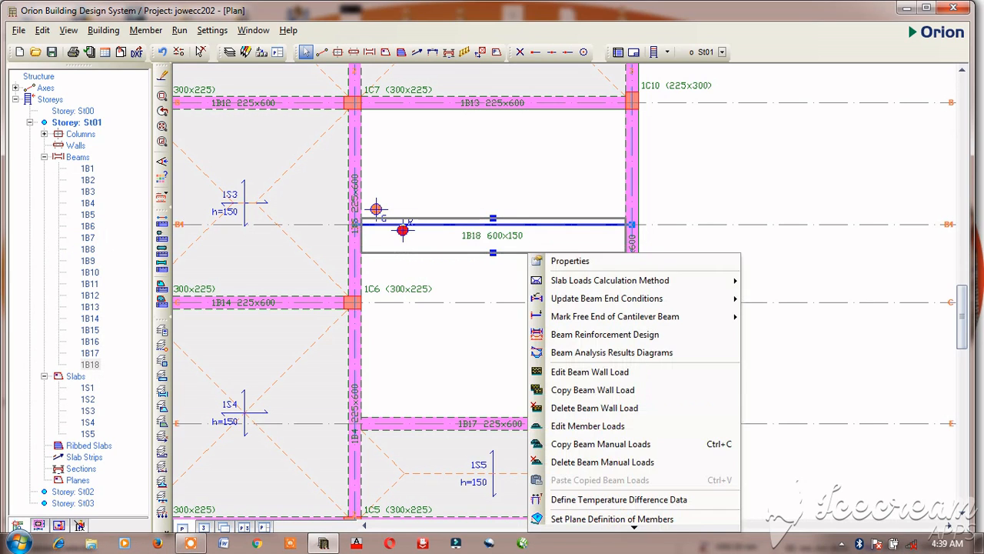
pyautogui.click(570, 262)
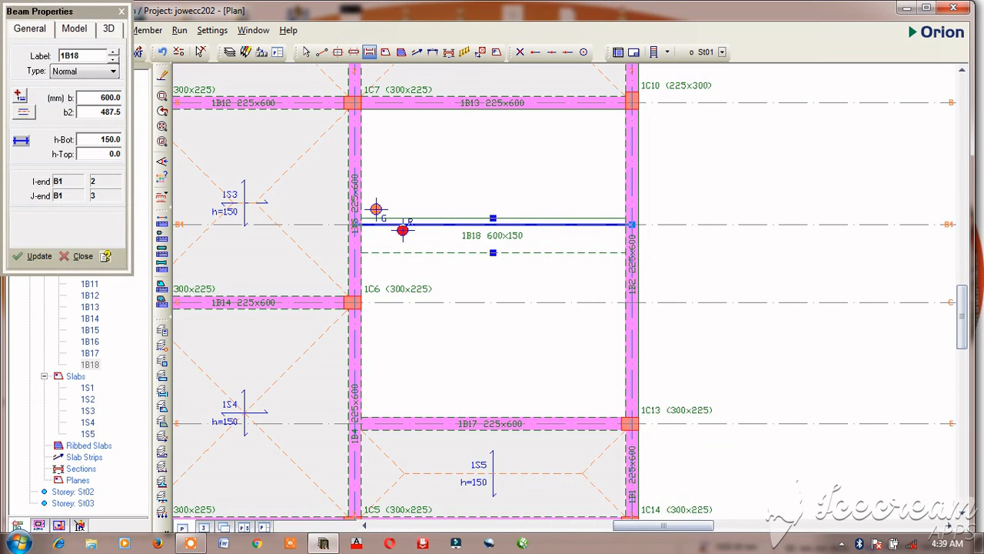
pyautogui.doubleClick(103, 98)
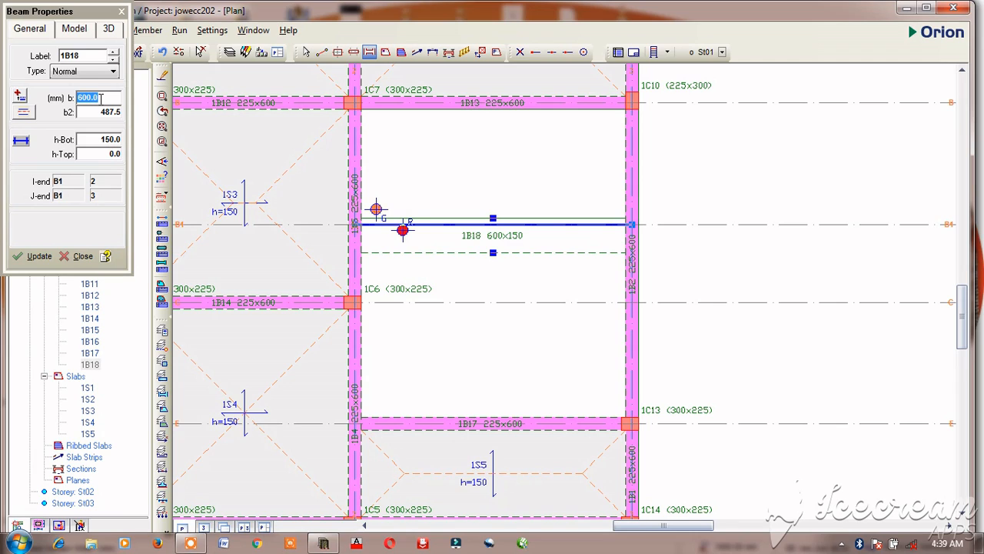
pyautogui.write('225')
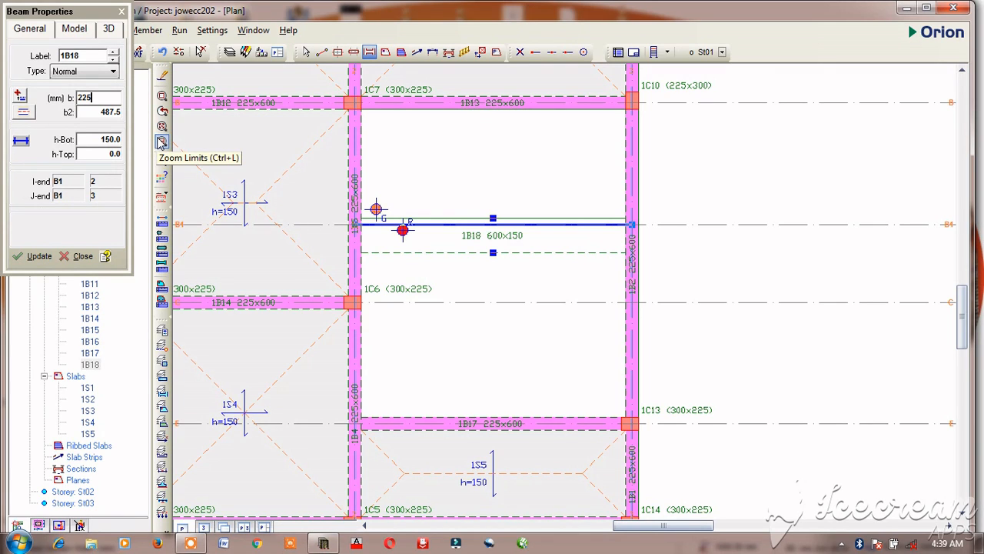
pyautogui.doubleClick(112, 139)
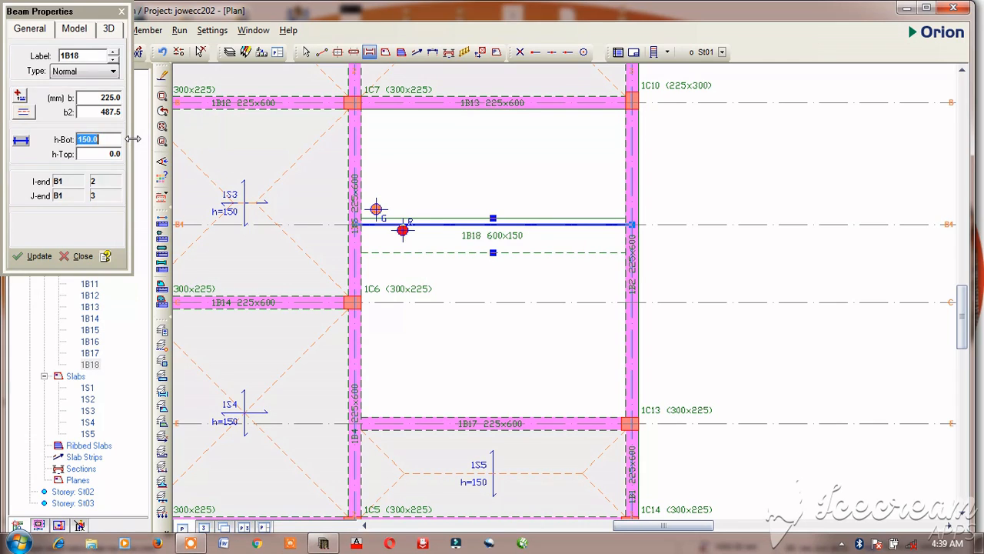
pyautogui.write('600')
pyautogui.click(112, 114)
pyautogui.write('11')
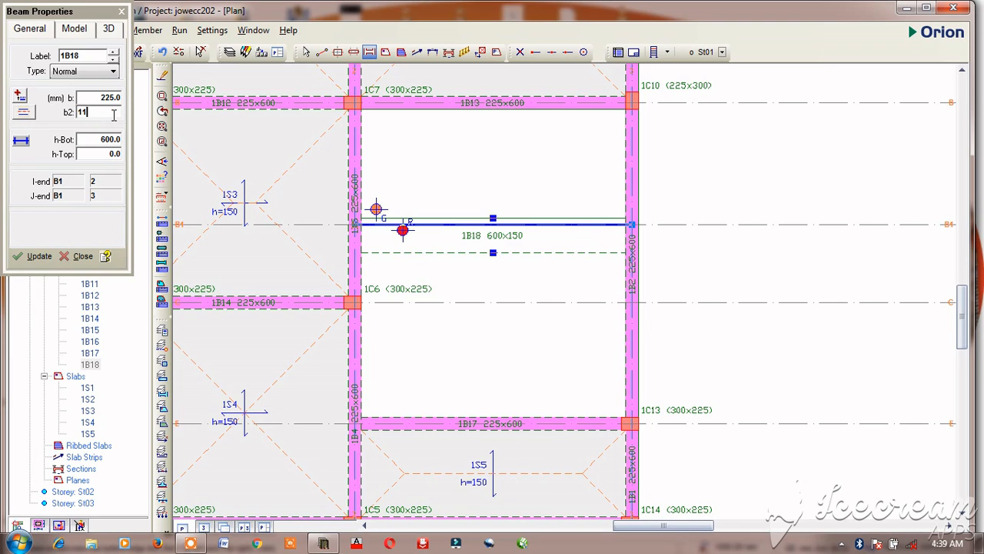
pyautogui.write('2.5')
pyautogui.click(35, 256)
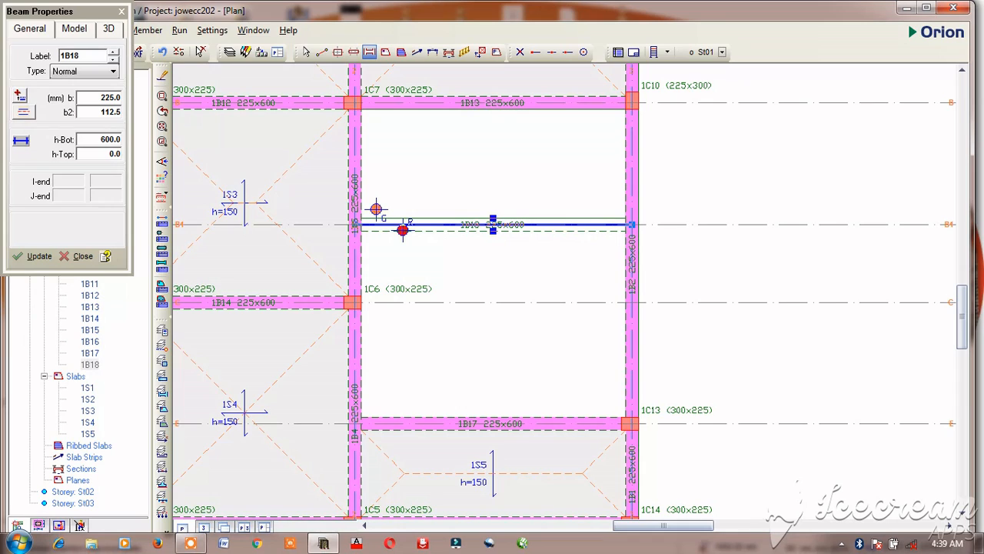
pyautogui.press('Escape')
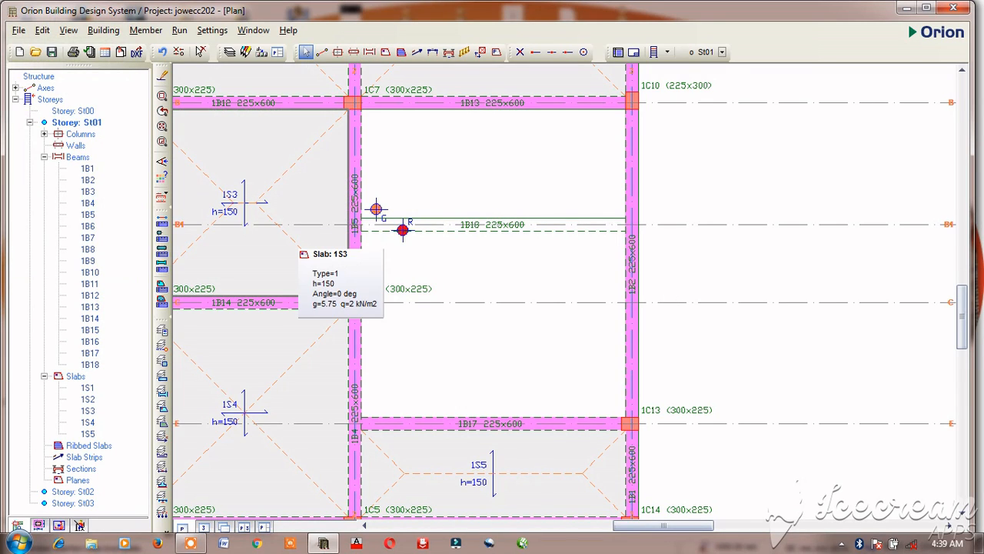
# Step: Insert a 150 mm slab in the St01 bay between axes E and B1 and axes 2 and 3, based on slab 1S3
pyautogui.click(261, 244)
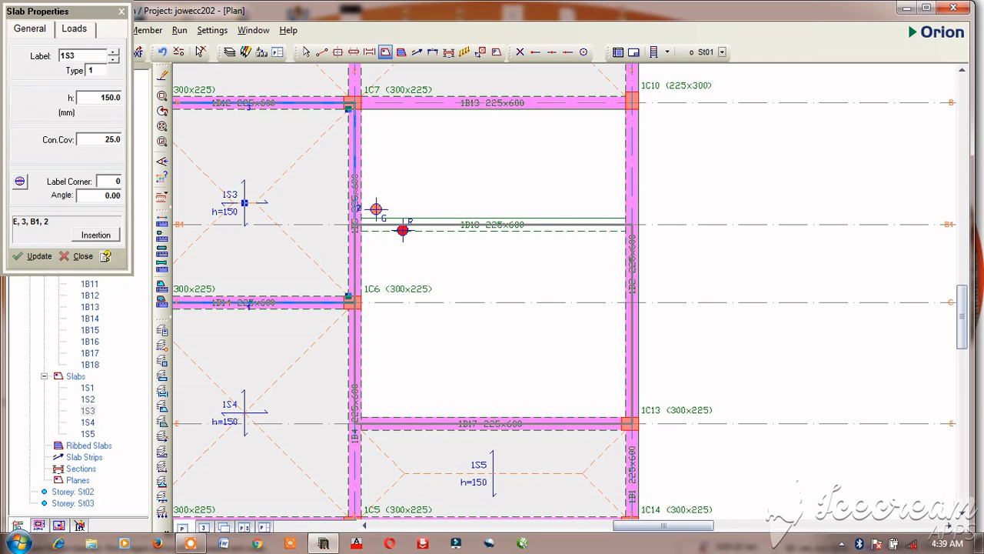
pyautogui.click(476, 324)
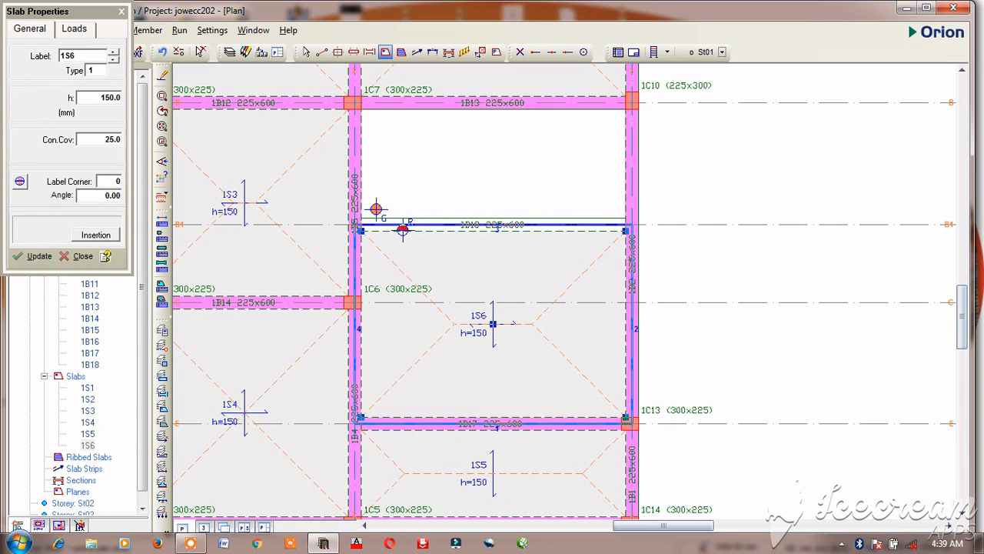
pyautogui.press('Escape')
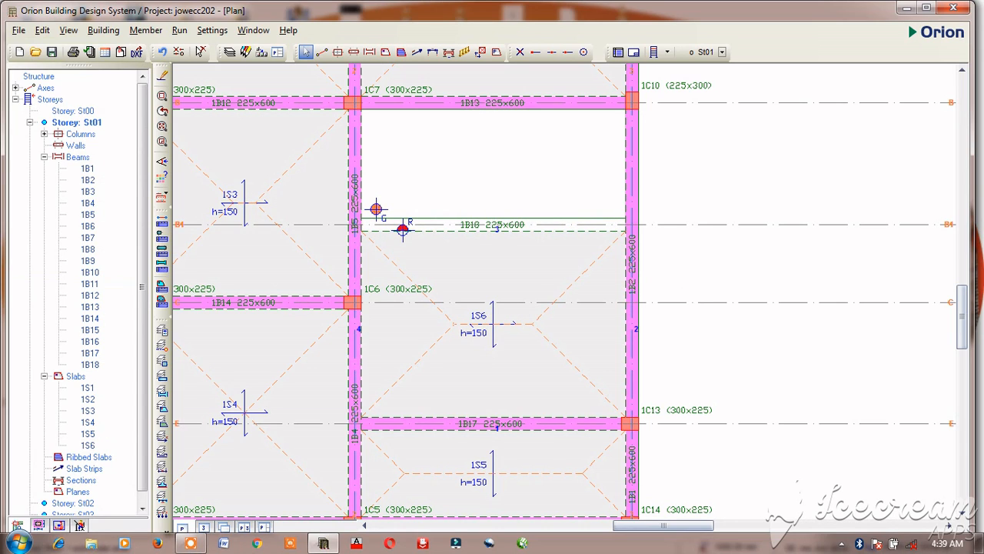
# Step: Switch the plan to storey St02
pyautogui.scroll(-1, 100, 119)
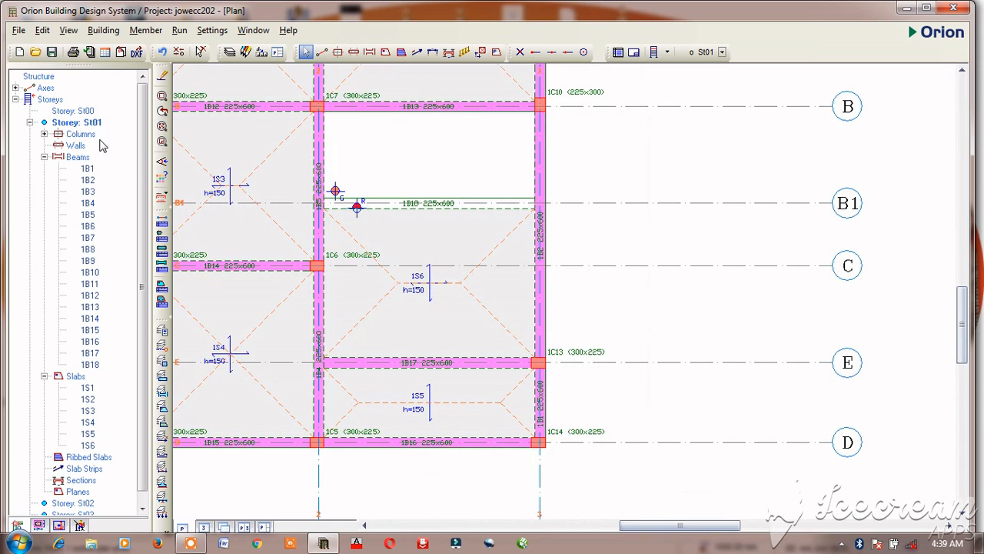
pyautogui.scroll(-2, 519, 295)
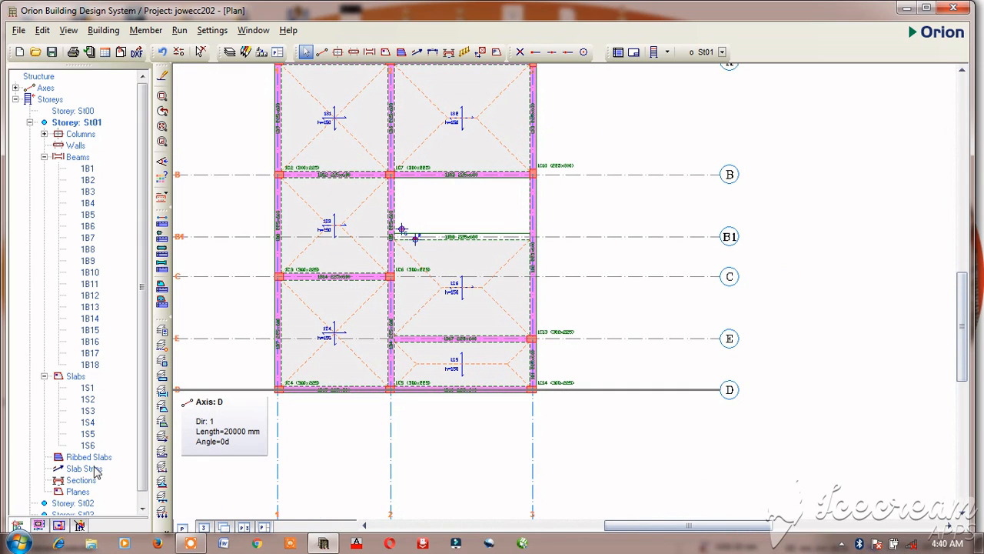
pyautogui.scroll(-1, 140, 509)
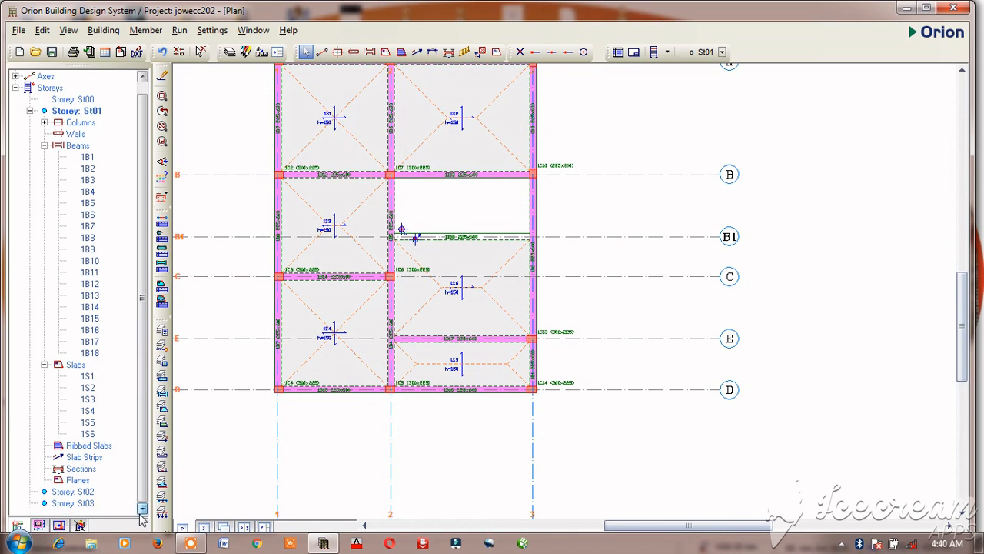
pyautogui.doubleClick(58, 482)
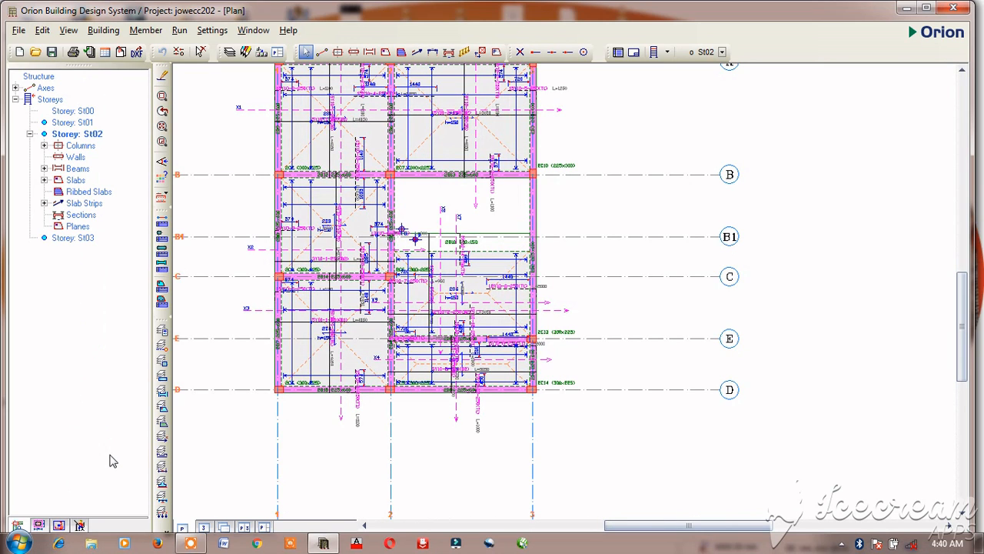
pyautogui.moveTo(435, 245)
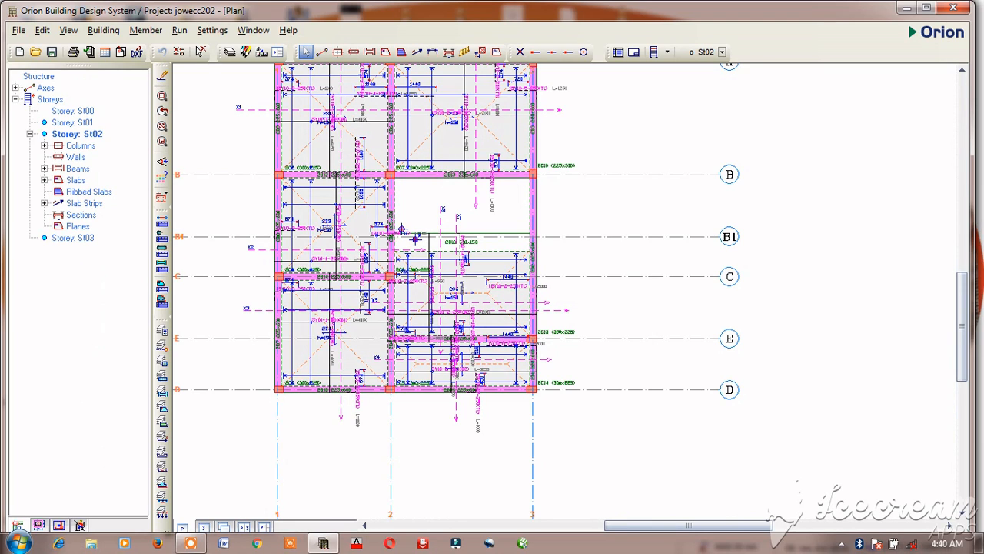
# Step: Resize beam 2B18 on axis B1 to b 225, b2 112.5 and h-Bot 600 mm, accepting that the floor analysis is invalidated
pyautogui.click(495, 253)
pyautogui.rightClick(495, 252)
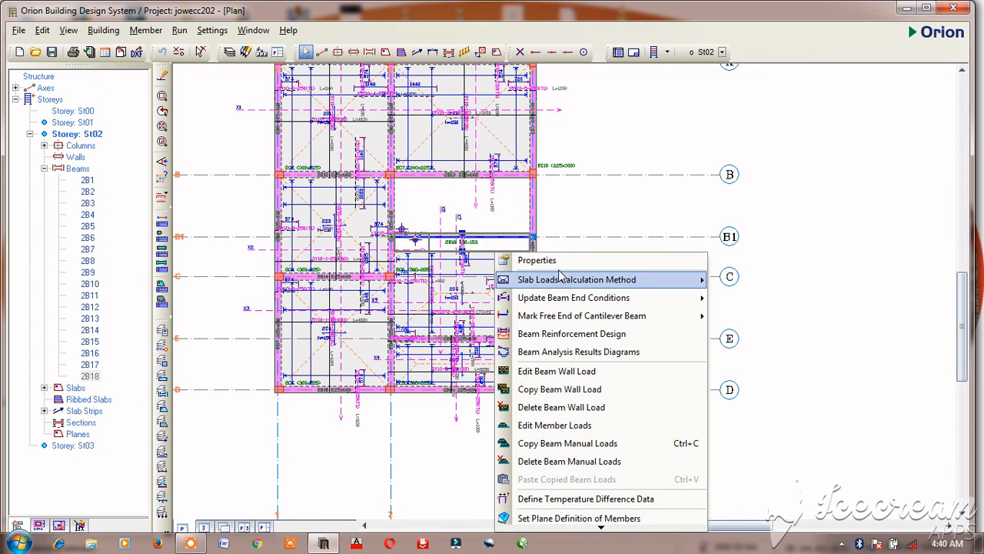
pyautogui.click(536, 261)
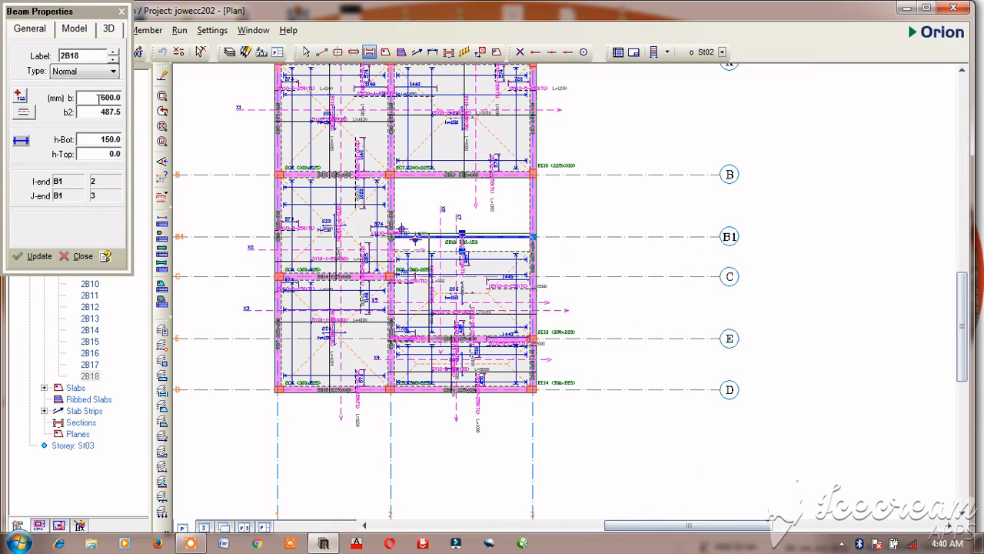
pyautogui.doubleClick(110, 97)
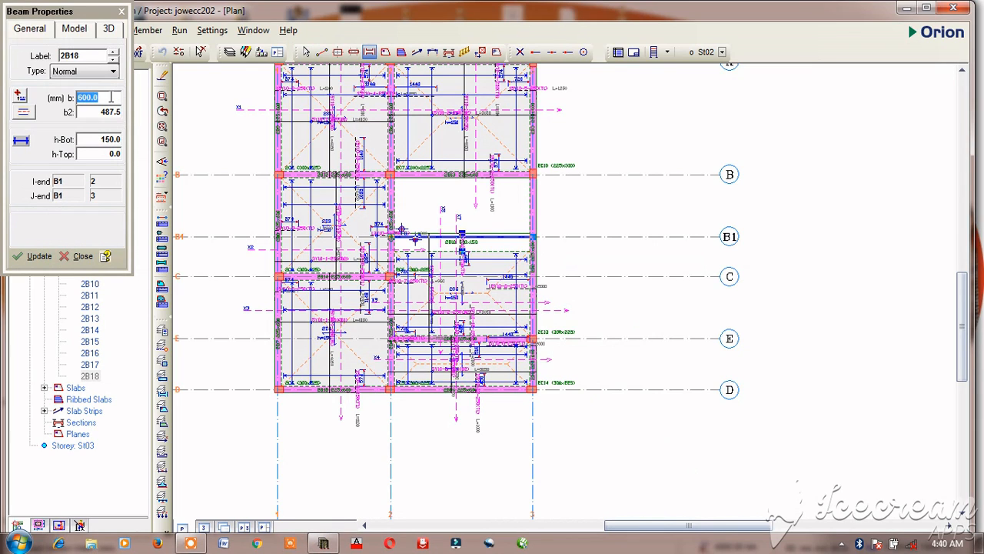
pyautogui.write('225')
pyautogui.doubleClick(110, 112)
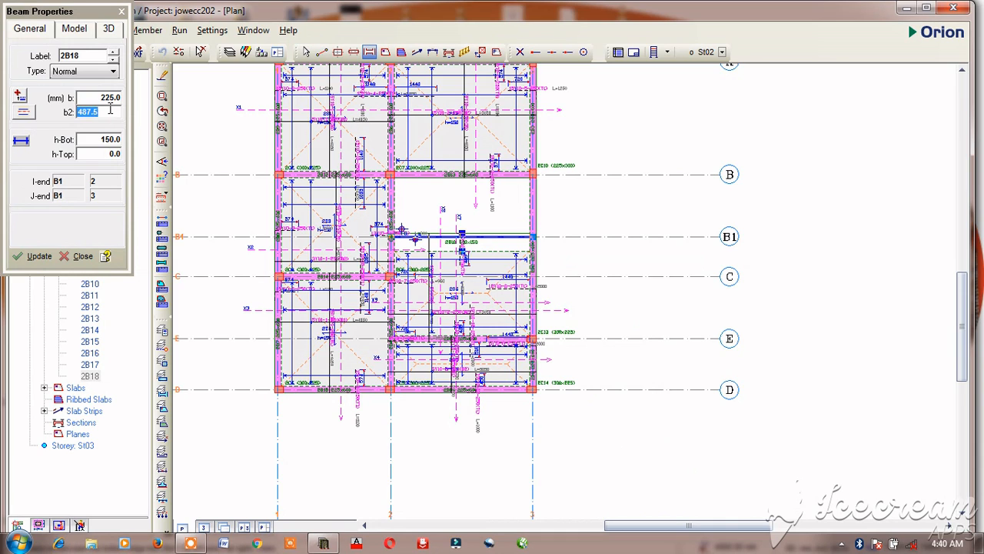
pyautogui.write('112')
pyautogui.click(102, 139)
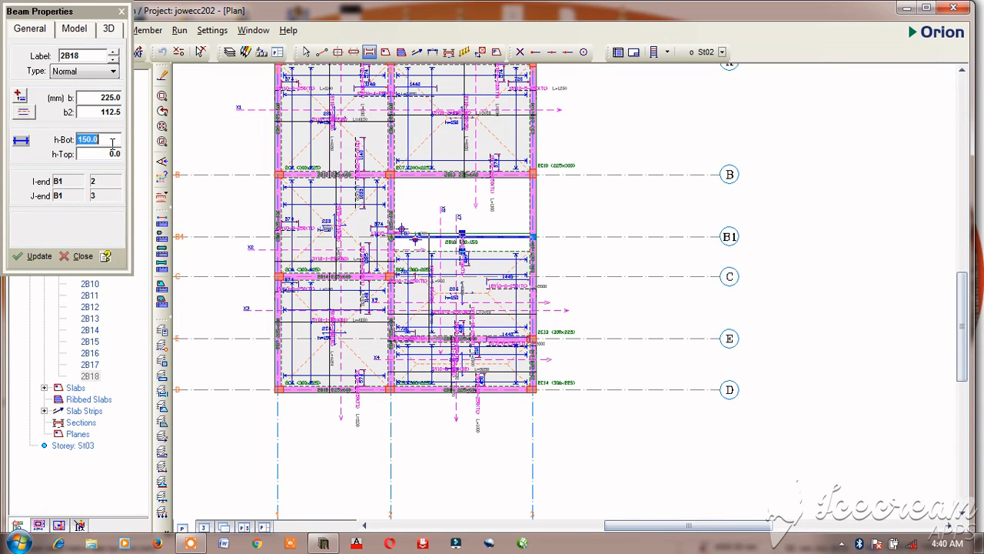
pyautogui.write('600')
pyautogui.click(30, 259)
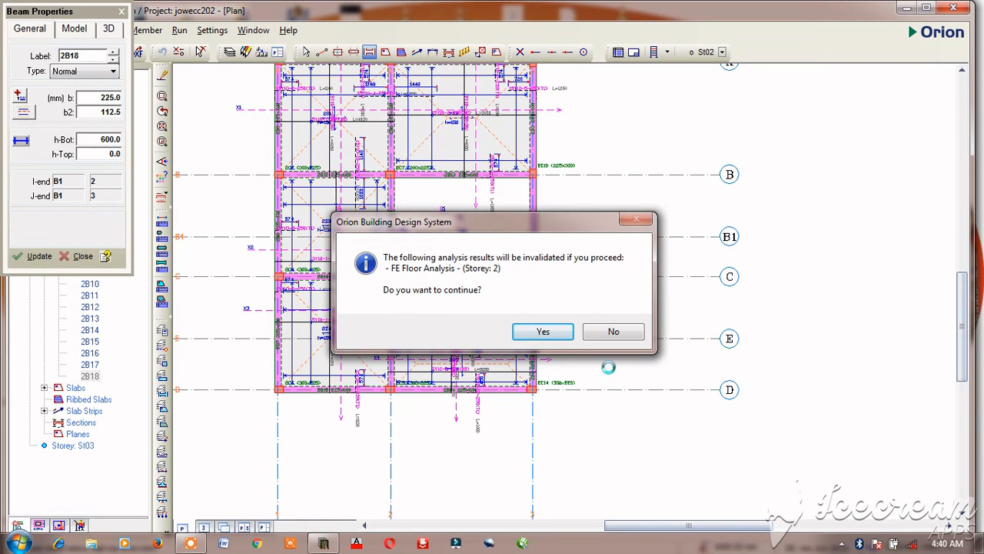
pyautogui.click(548, 335)
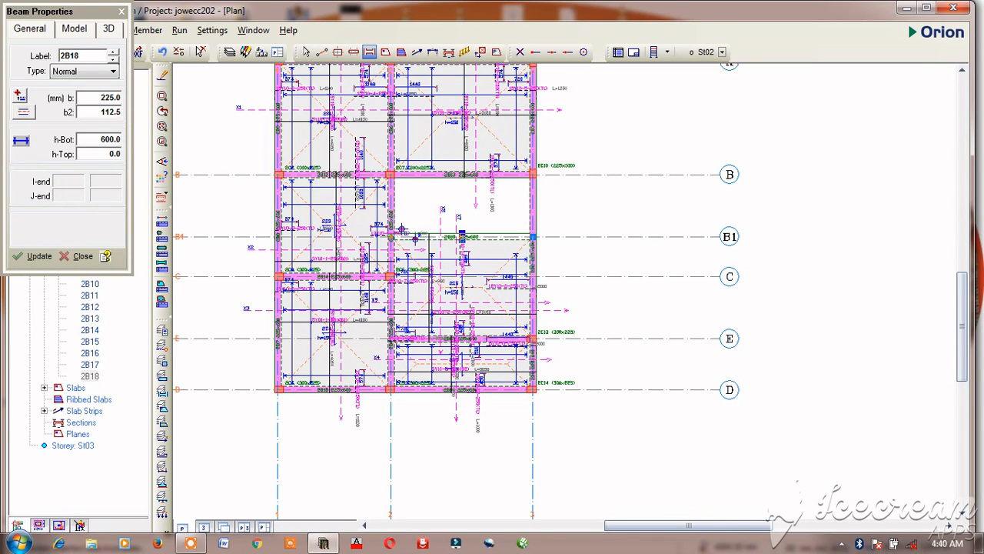
pyautogui.click(121, 12)
# Step: Delete slab strip X9, which crosses the St02 slab bay from axis 2 to axis 3 between axes C and E
pyautogui.scroll(2, 483, 252)
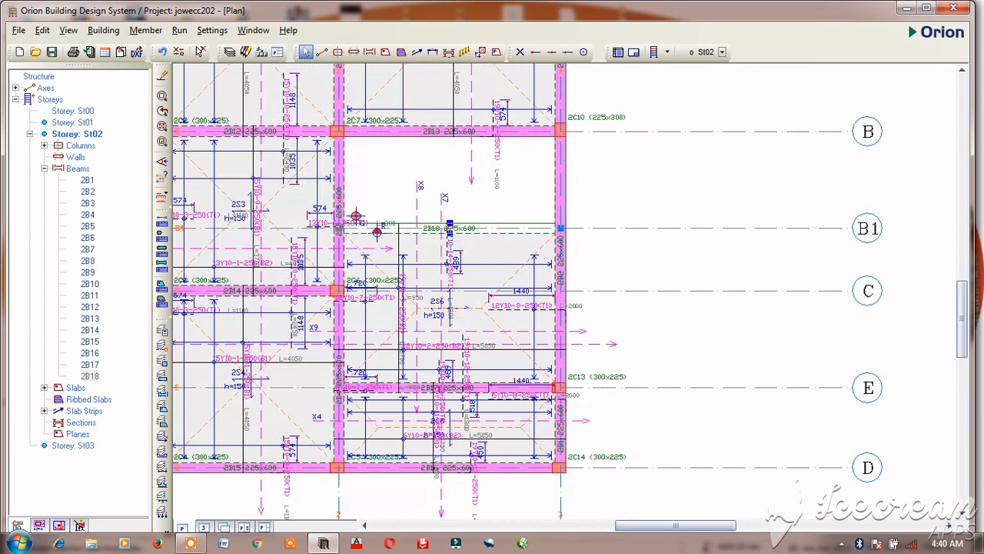
pyautogui.scroll(-2, 489, 245)
pyautogui.click(418, 235)
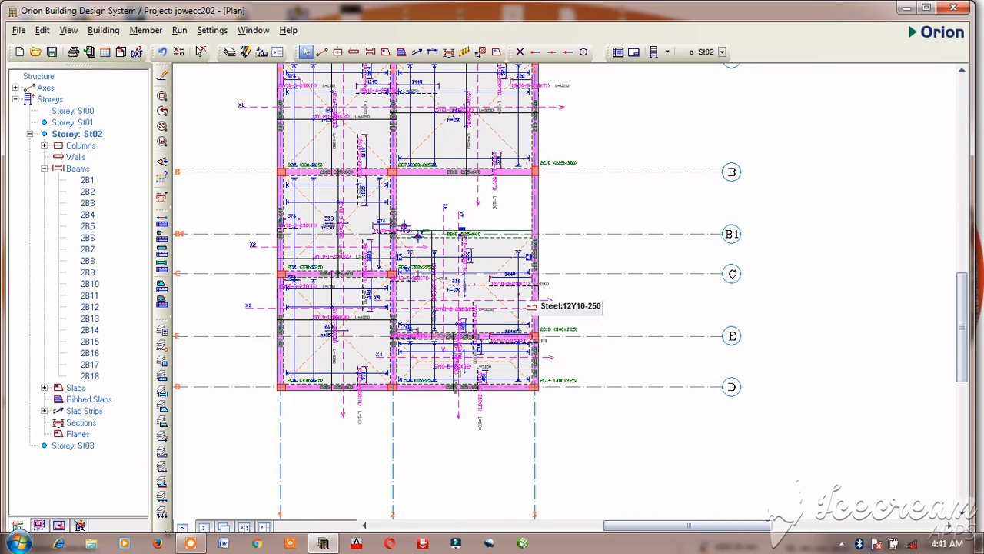
pyautogui.click(519, 294)
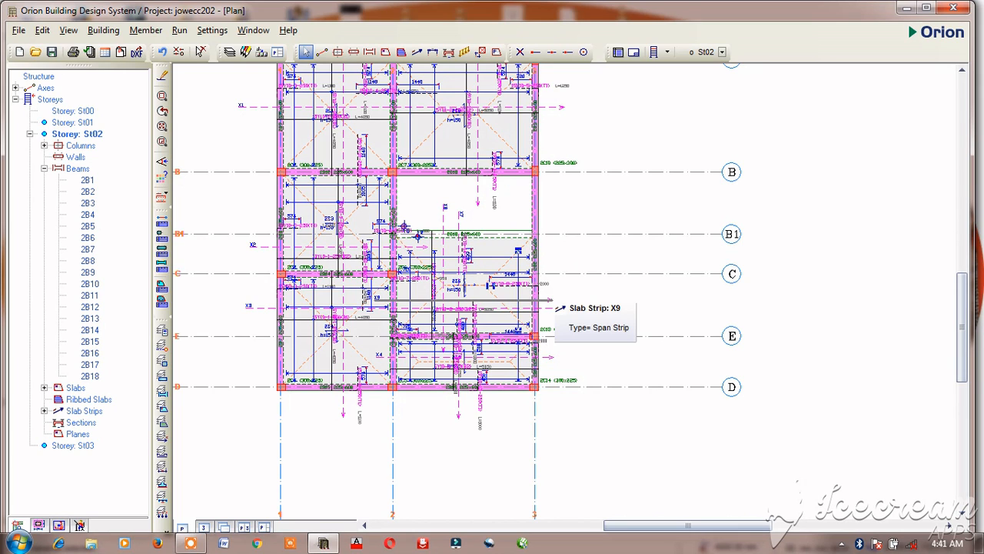
pyautogui.click(555, 301)
pyautogui.rightClick(569, 296)
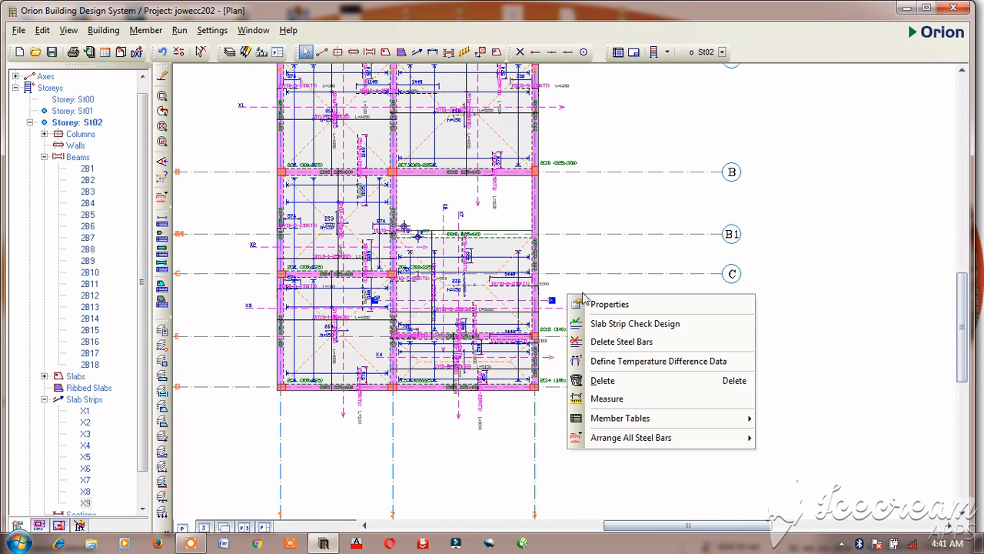
pyautogui.click(603, 379)
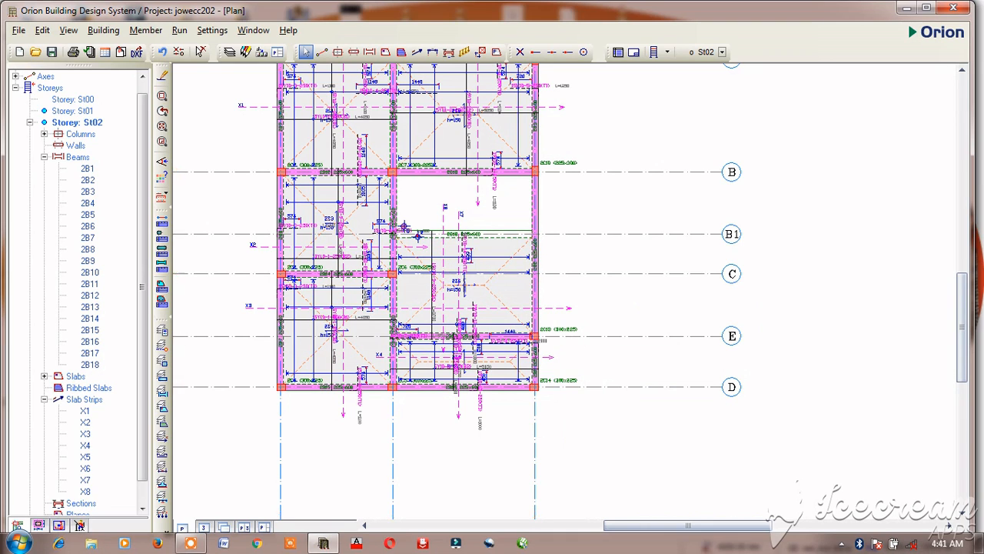
# Step: Delete slab strip X8, which runs from above axis B1 to below axis E between axes 2 and 3
pyautogui.click(443, 223)
pyautogui.rightClick(445, 223)
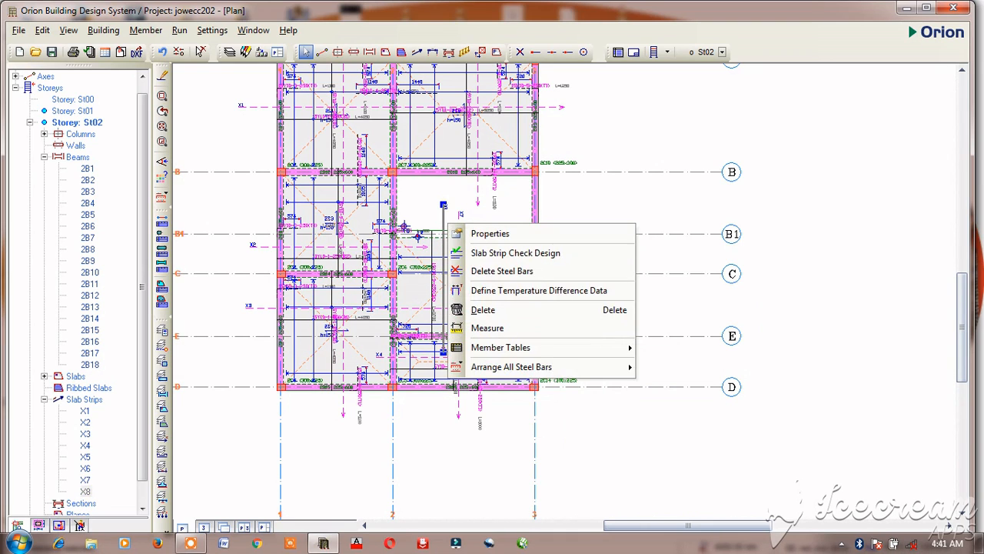
pyautogui.click(484, 309)
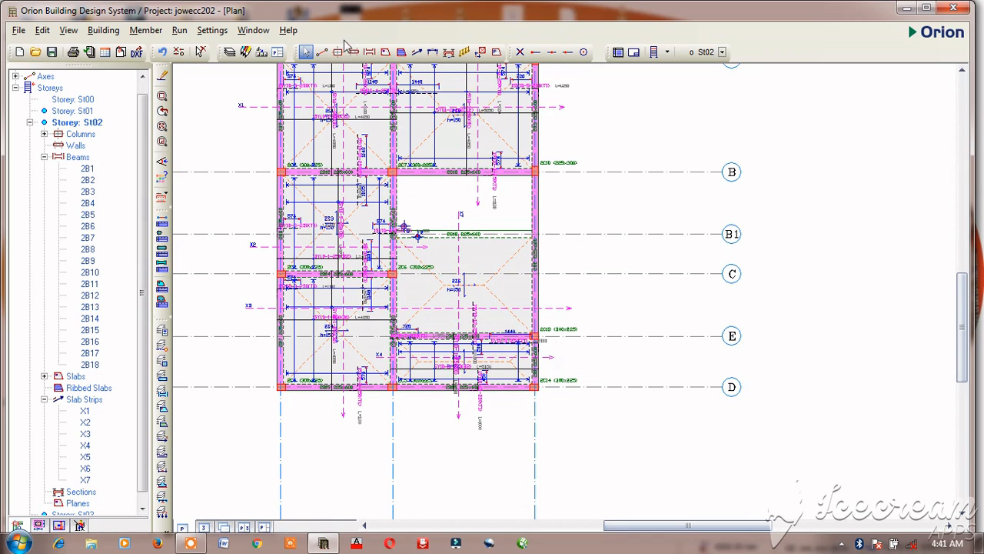
# Step: Try to draw an analytical slab strip from above axis B1 to below axis E, with its end continuing into the adjoining slab
pyautogui.click(416, 51)
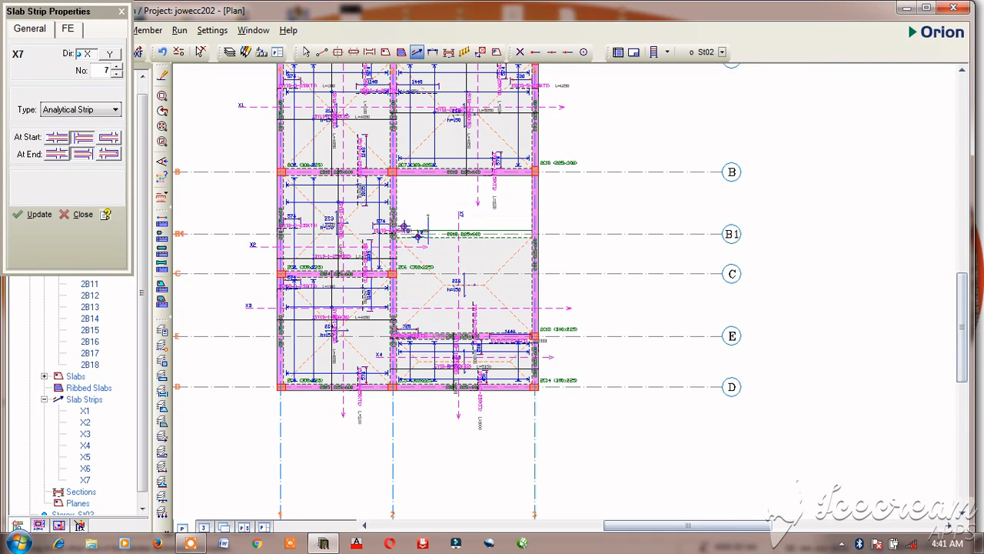
pyautogui.press('Escape')
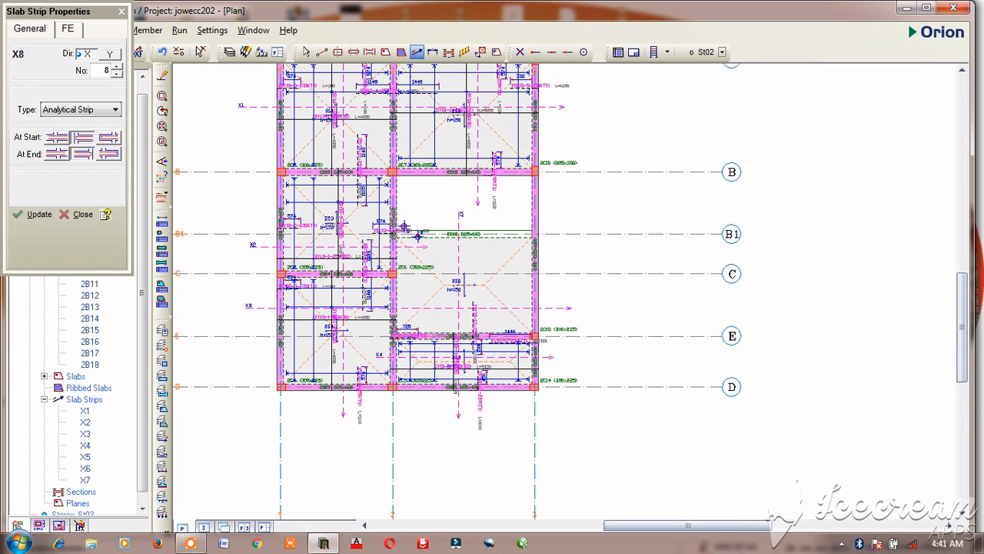
pyautogui.click(82, 154)
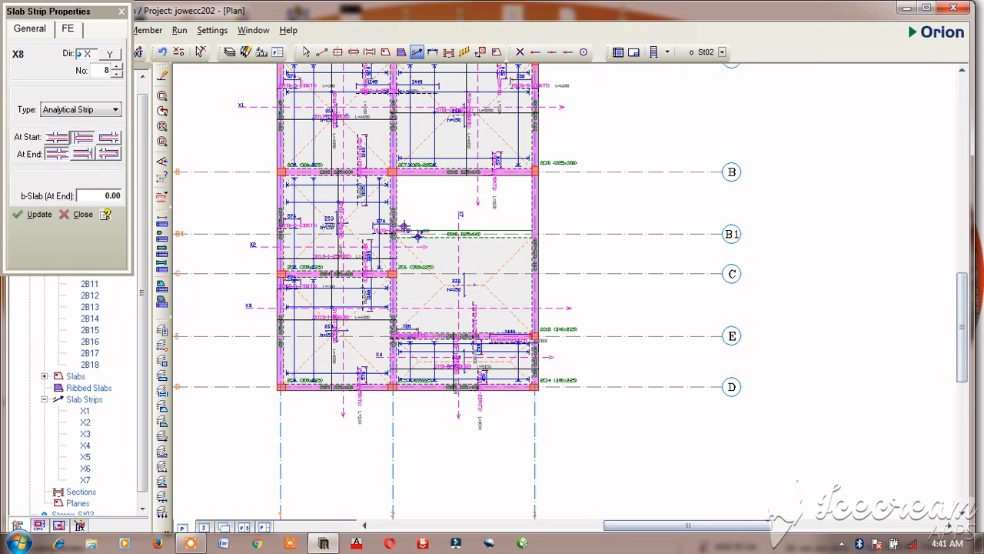
pyautogui.click(440, 218)
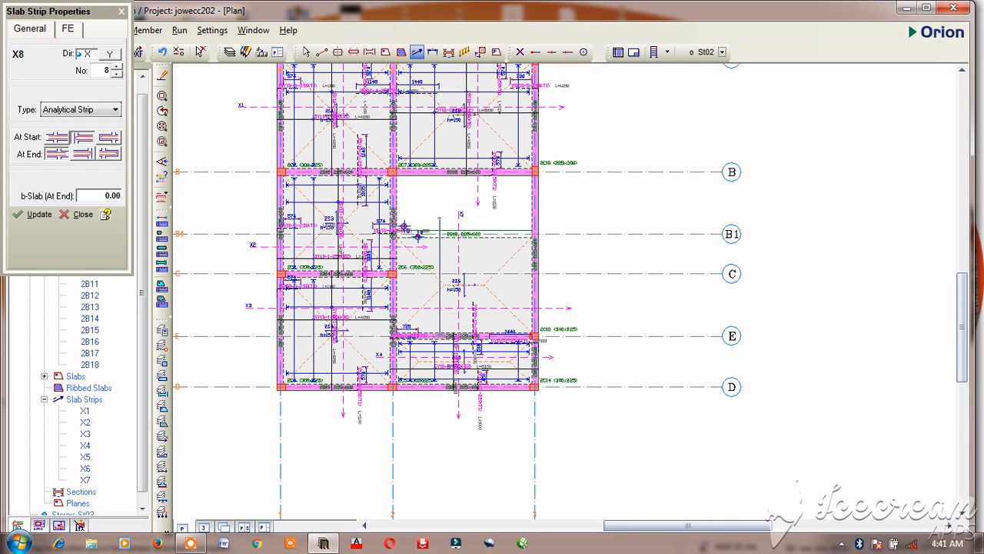
pyautogui.click(444, 375)
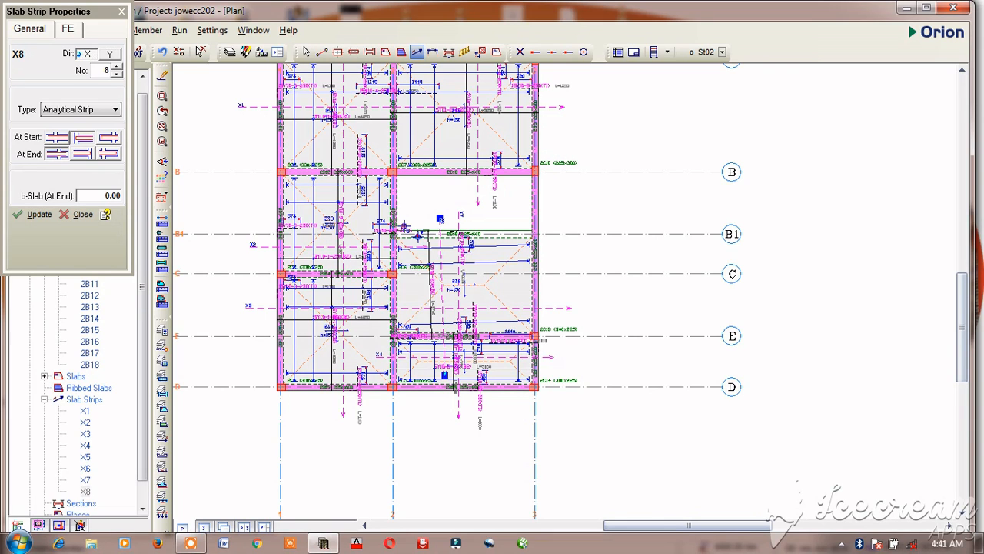
pyautogui.press('Escape')
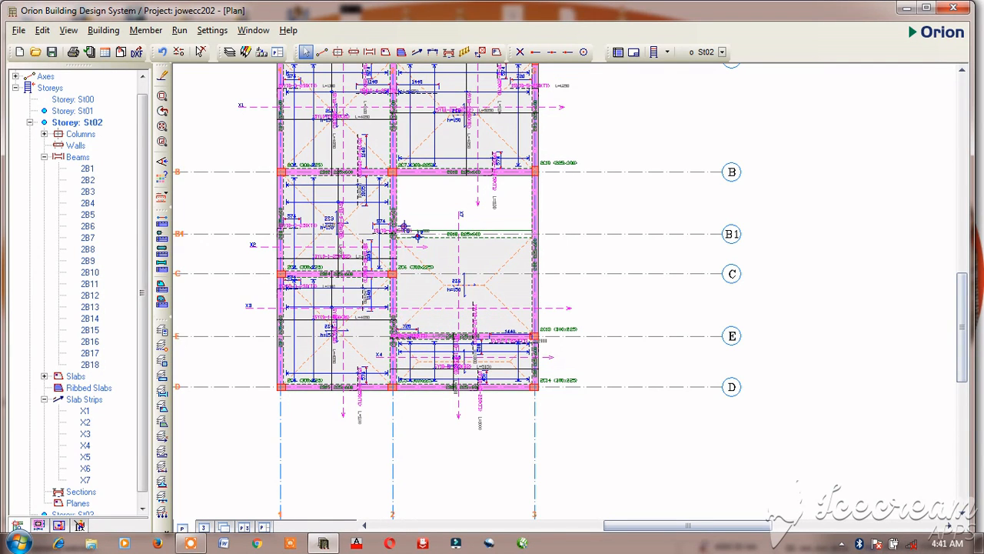
# Step: Draw a straight analytical slab strip parallel to axes 2 and 3, from above axis B1 to below axis E, ending in the adjoining slab
pyautogui.click(416, 52)
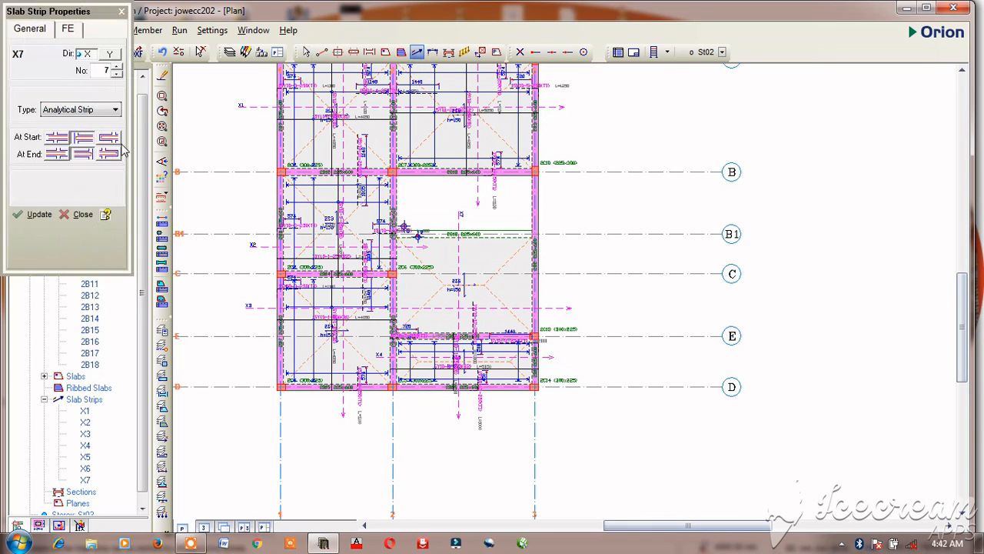
pyautogui.click(82, 153)
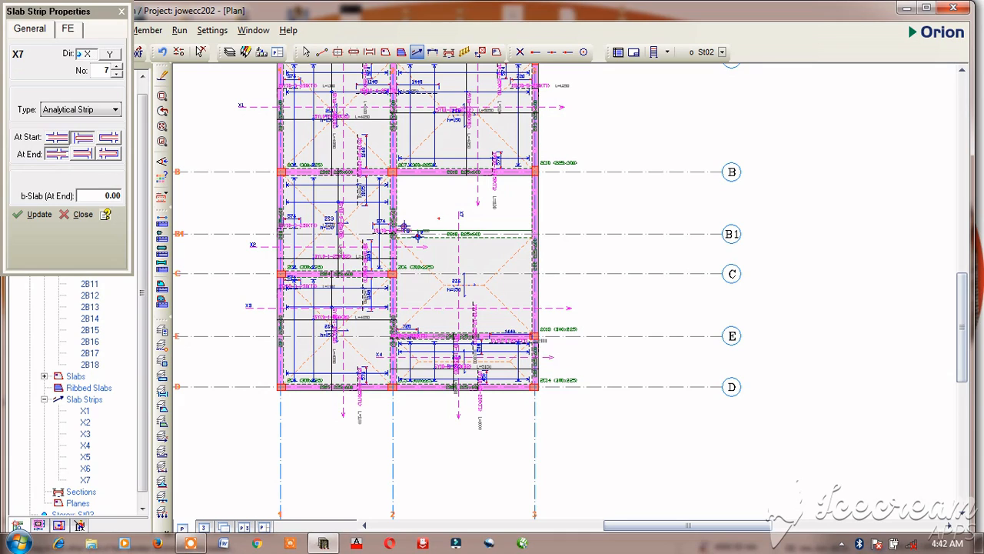
pyautogui.click(439, 219)
pyautogui.click(438, 364)
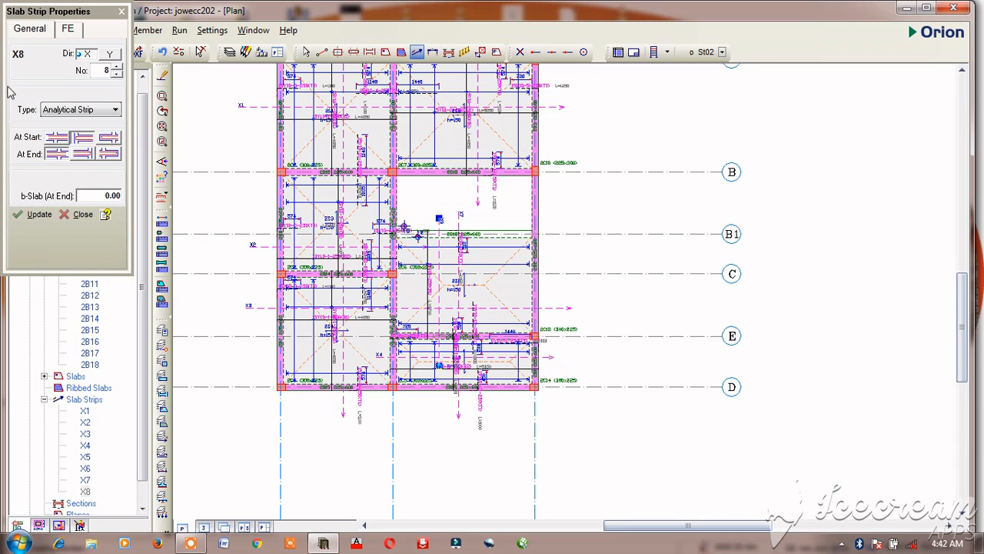
# Step: Draw an analytical slab strip between axes C and E, starting in the slab before axis 2 and terminating past axis 3
pyautogui.click(57, 137)
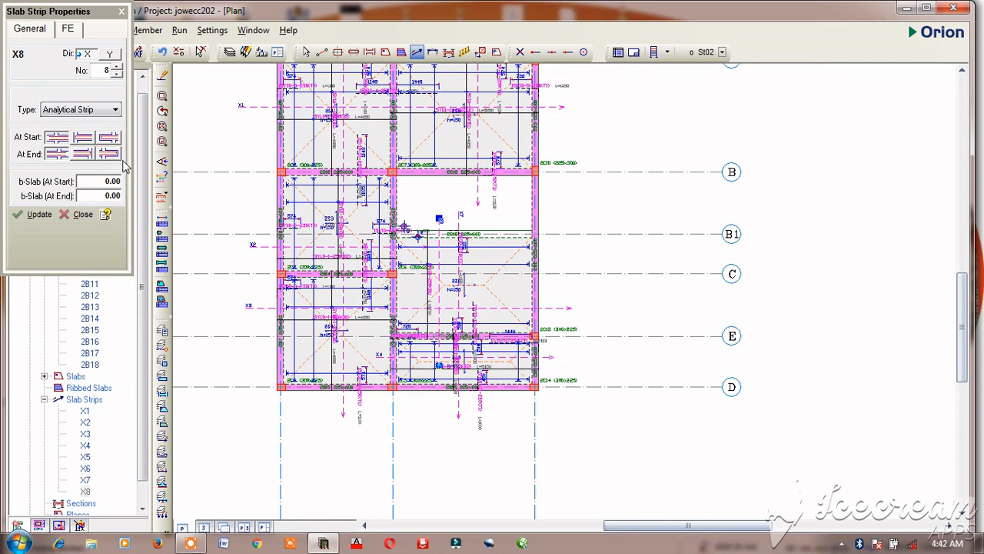
pyautogui.click(84, 153)
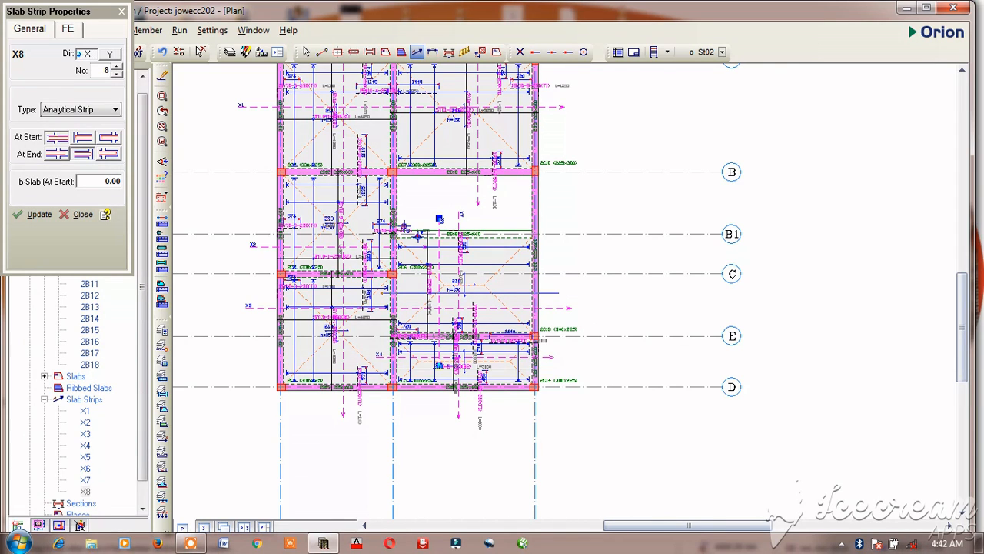
pyautogui.click(559, 293)
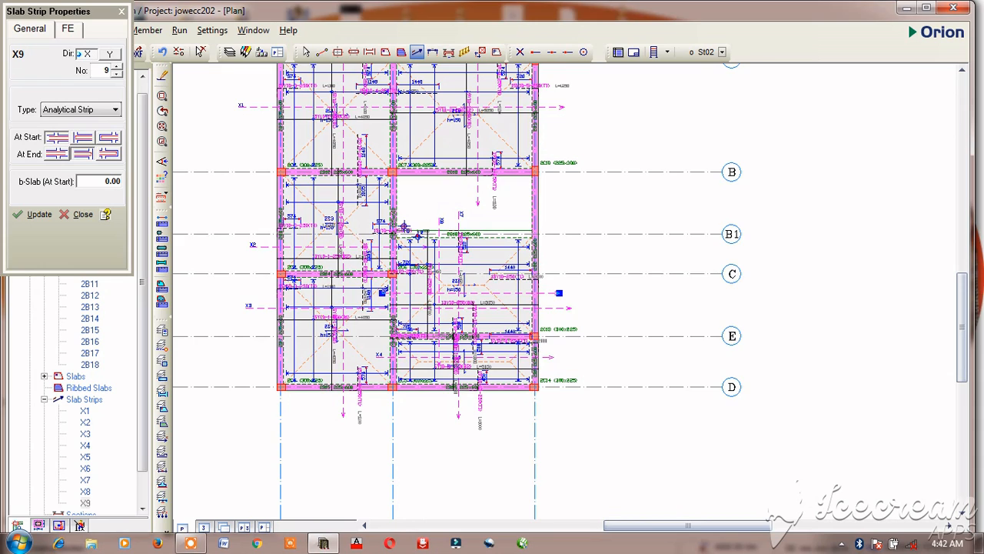
# Step: Save the project changes and close the slab strip properties
pyautogui.scroll(-2, 358, 327)
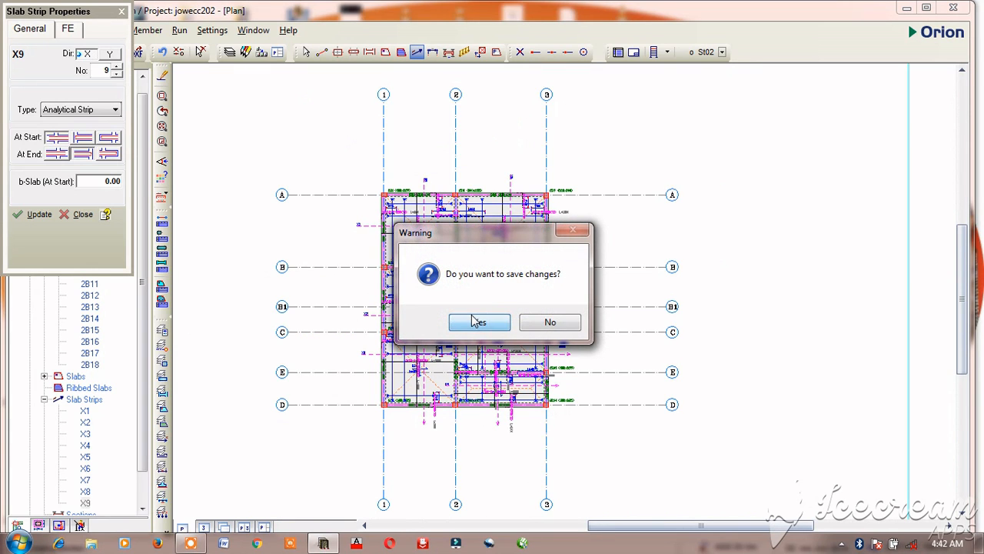
pyautogui.click(474, 320)
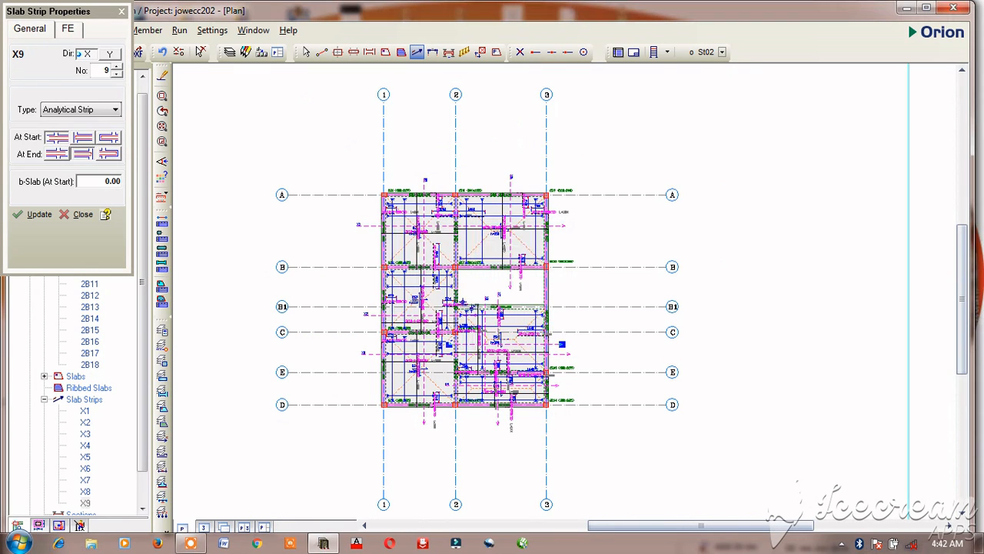
pyautogui.click(121, 13)
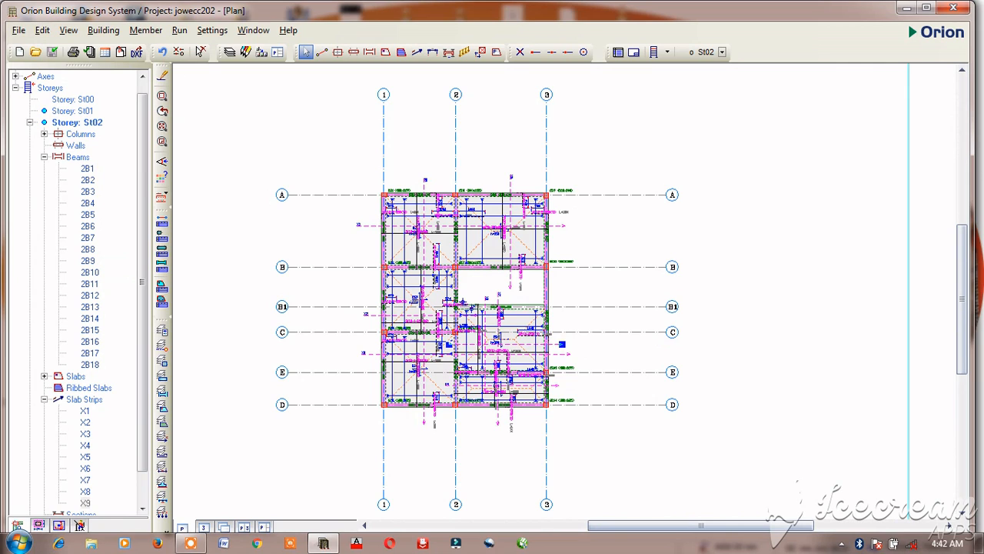
pyautogui.click(190, 543)
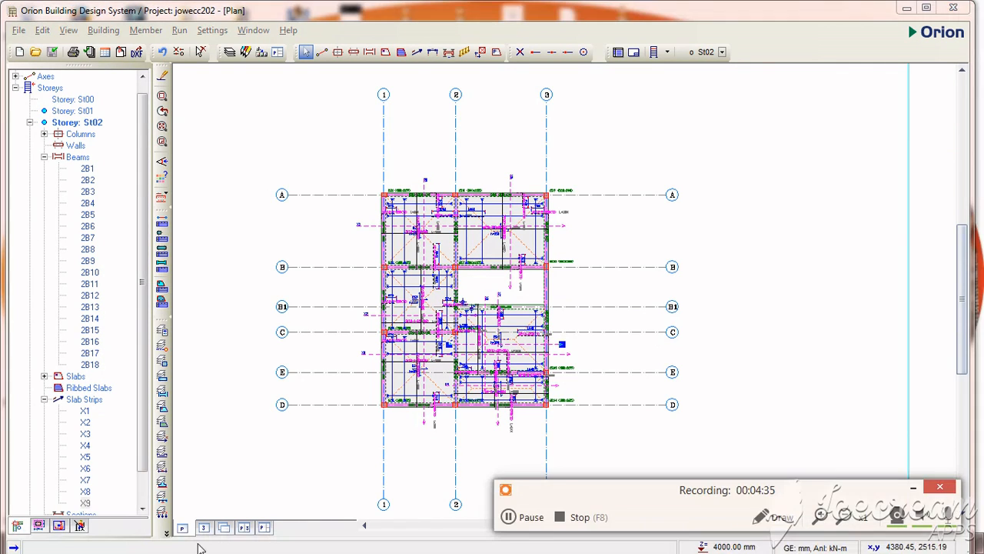
pyautogui.click(564, 520)
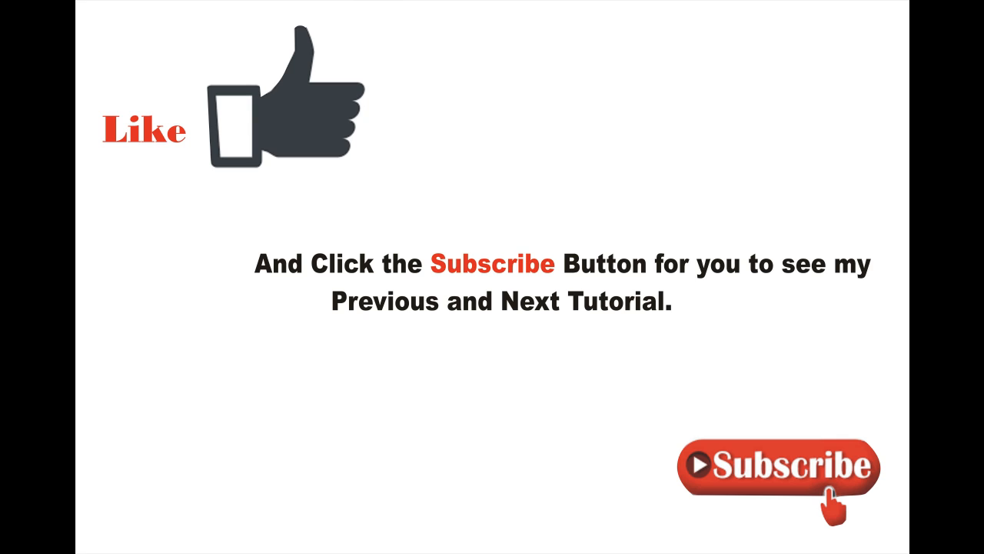